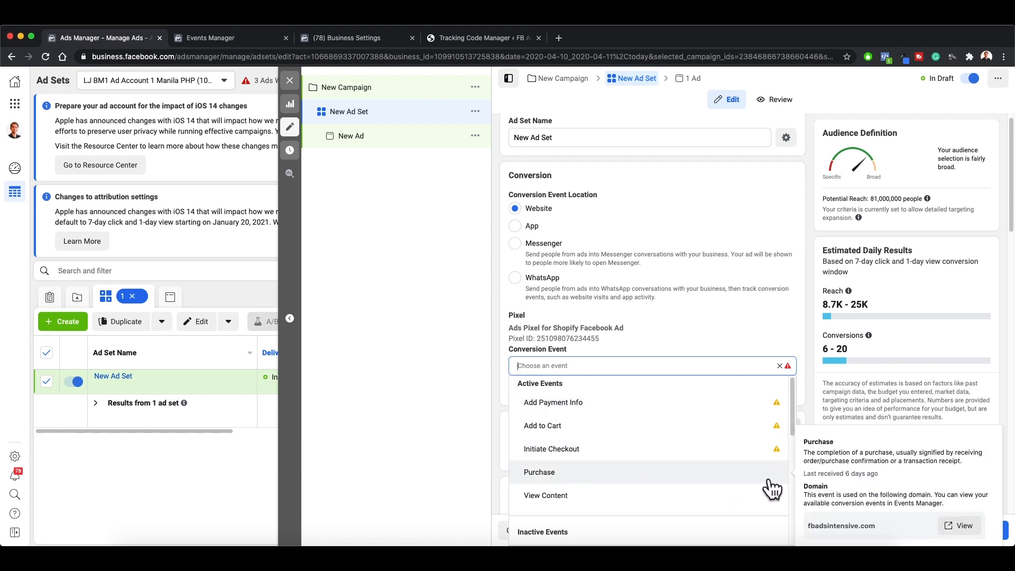
Step: Review the active and inactive events offered as the new ad set's conversion event, including their warning marks
scroll(738, 483, down, 1)
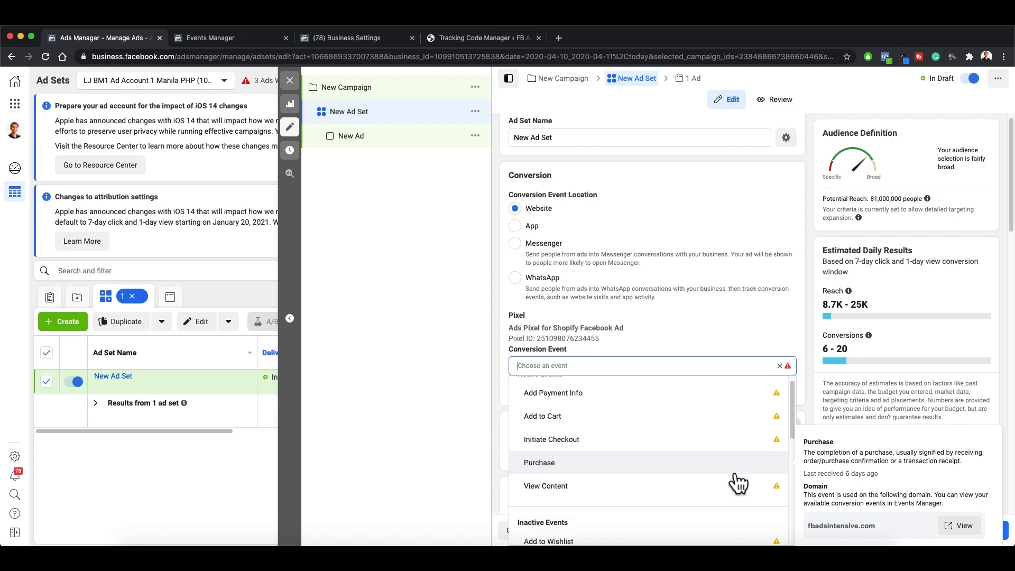
scroll(739, 483, down, 2)
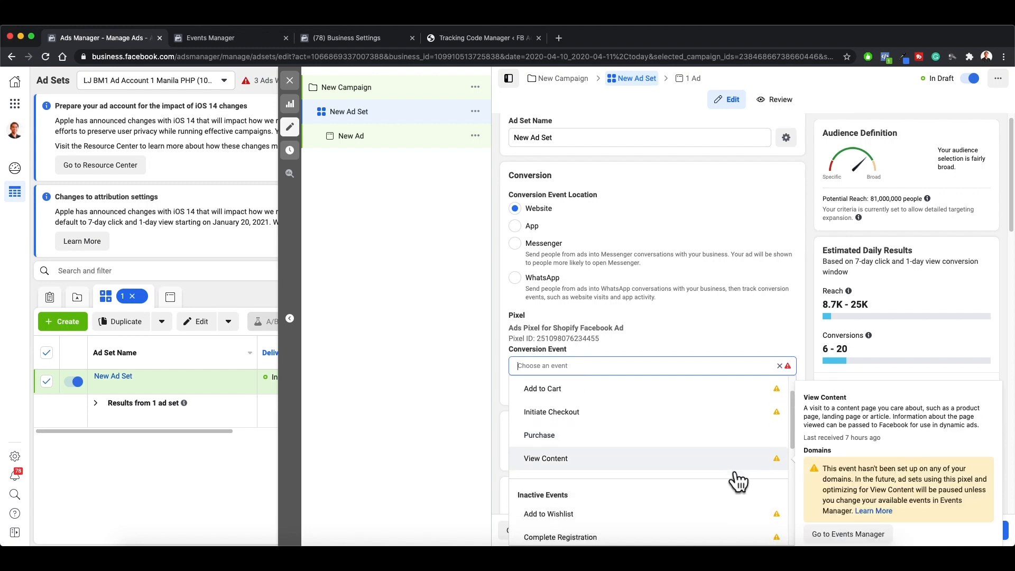
scroll(775, 475, down, 2)
scroll(775, 475, down, 10)
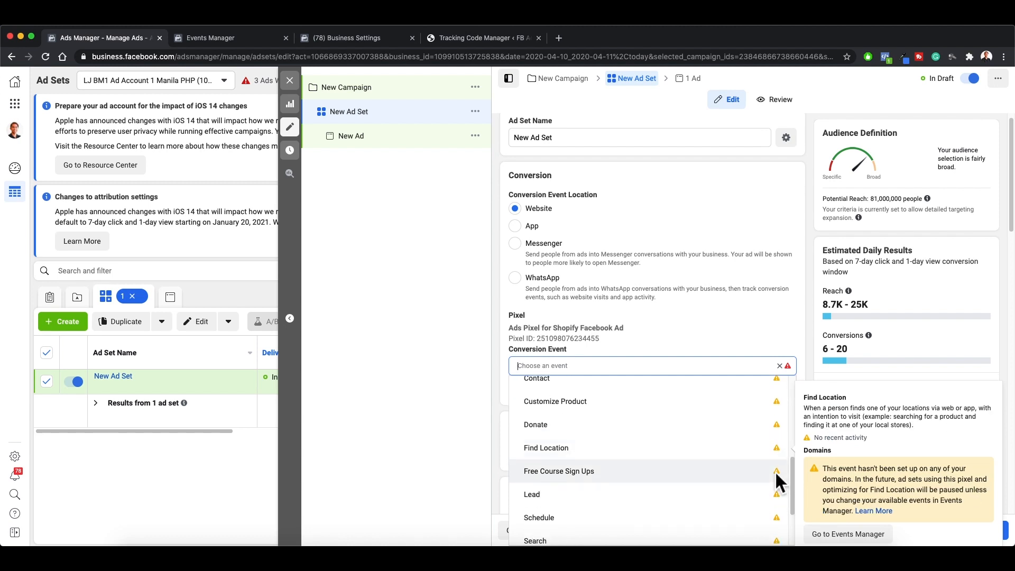
scroll(775, 473, up, 14)
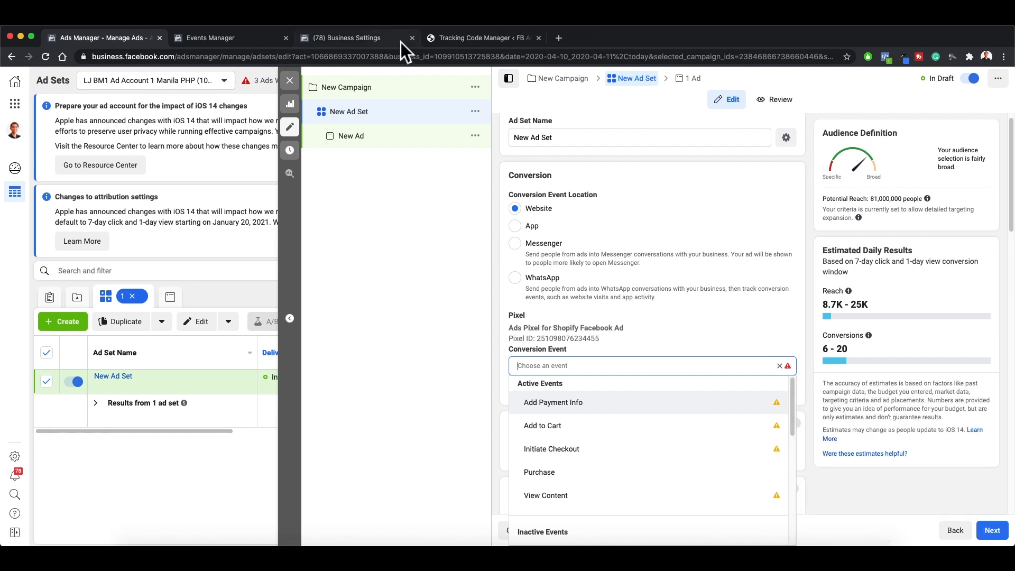
Step: Check the domains under Web Event Configurations in Events Manager, and switch to the Domains page in Business Settings
click(258, 37)
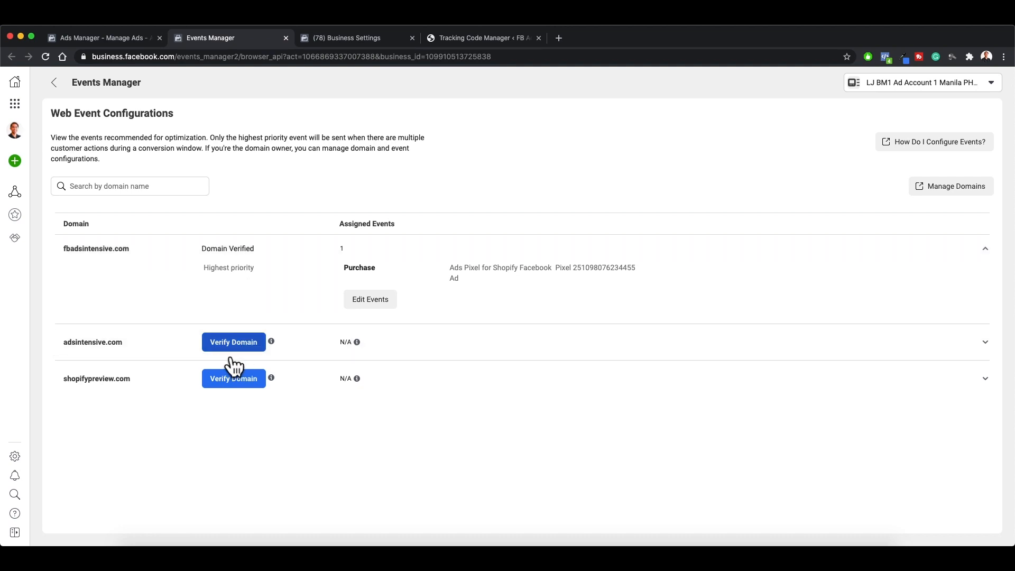
click(353, 42)
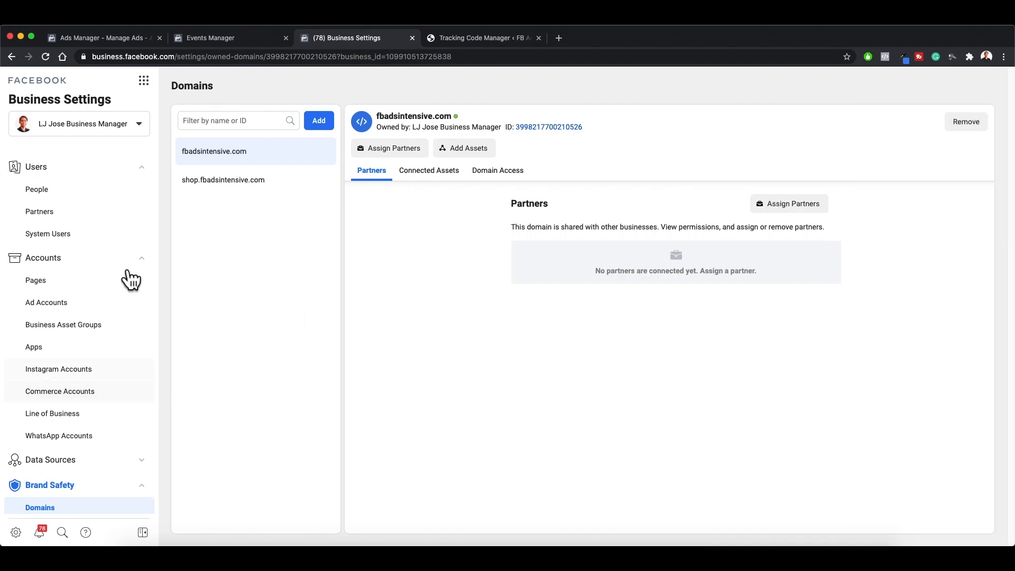
scroll(114, 386, down, 1)
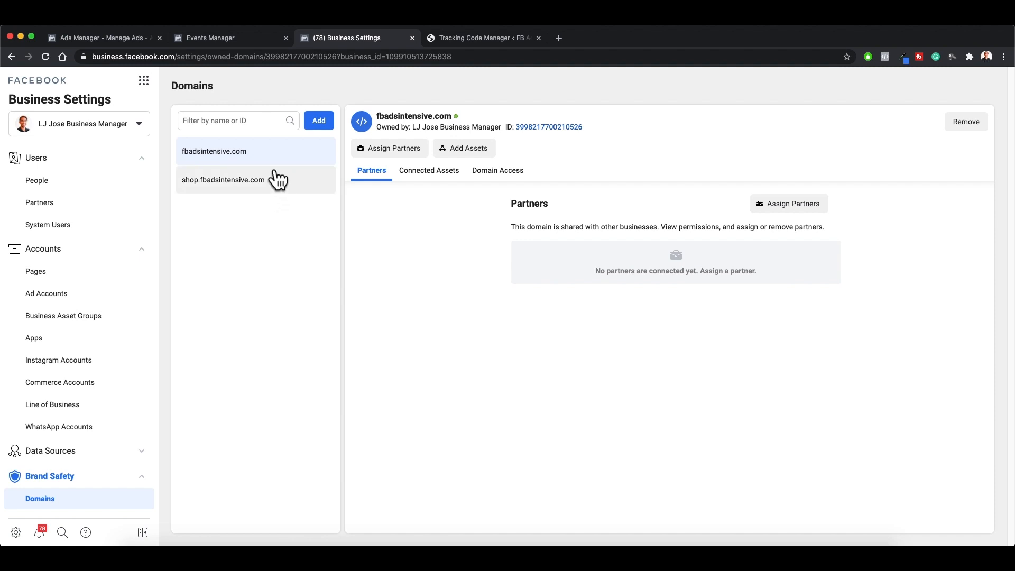
click(320, 127)
click(472, 230)
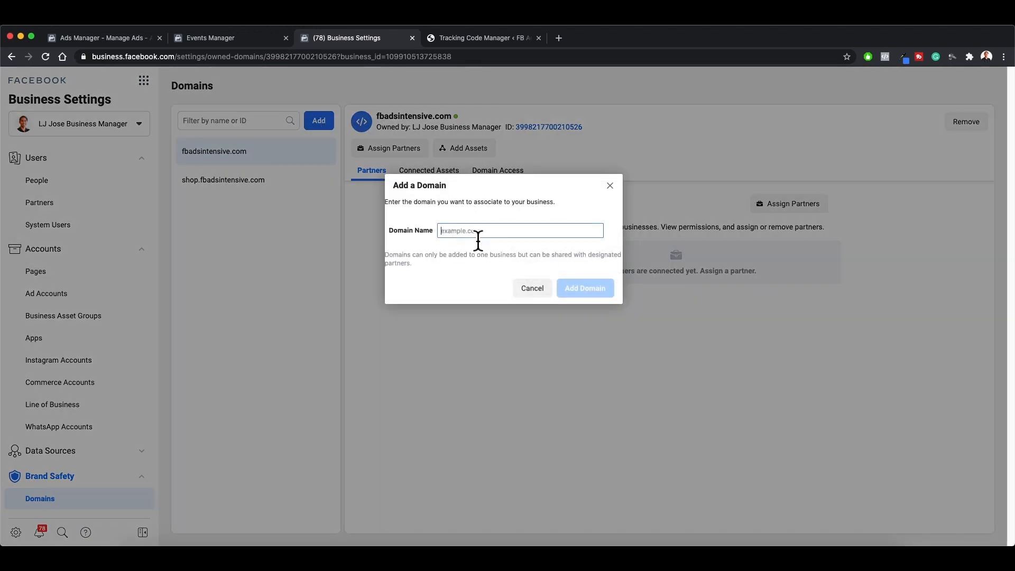
click(547, 296)
Step: Check the unverified domain's name in Events Manager and add adsintensive.com as a domain in Business Settings
click(263, 43)
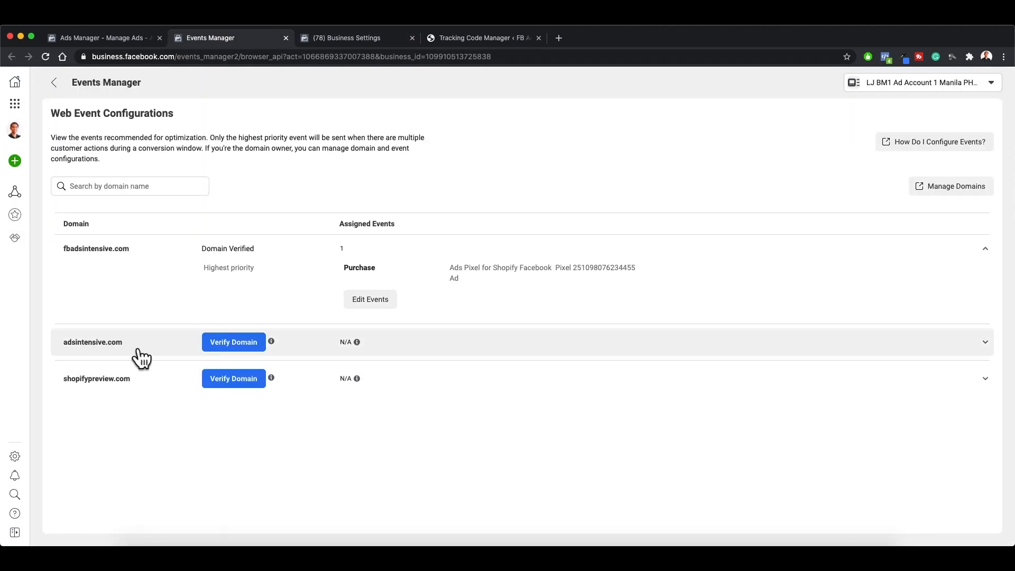
click(356, 40)
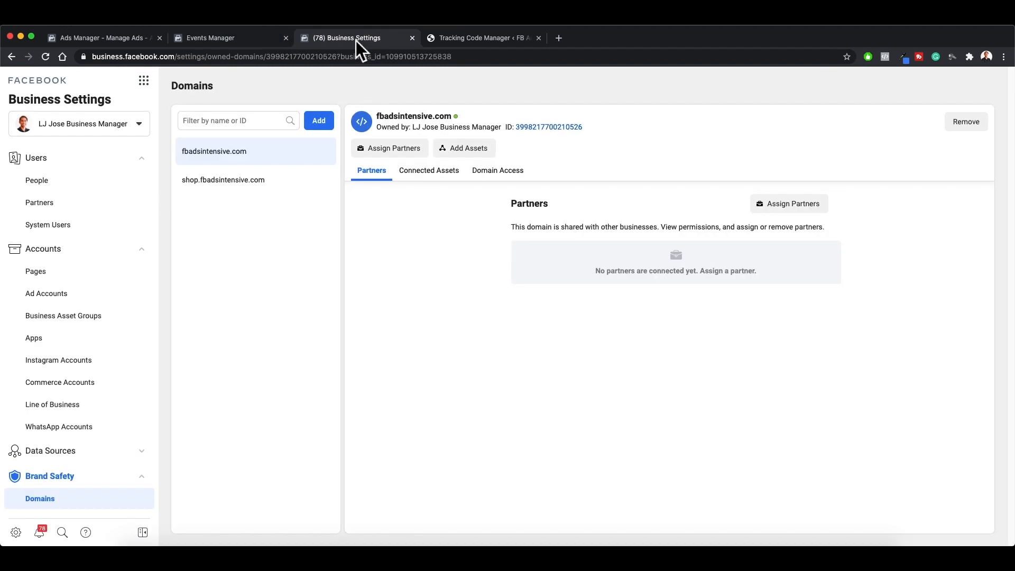
click(323, 120)
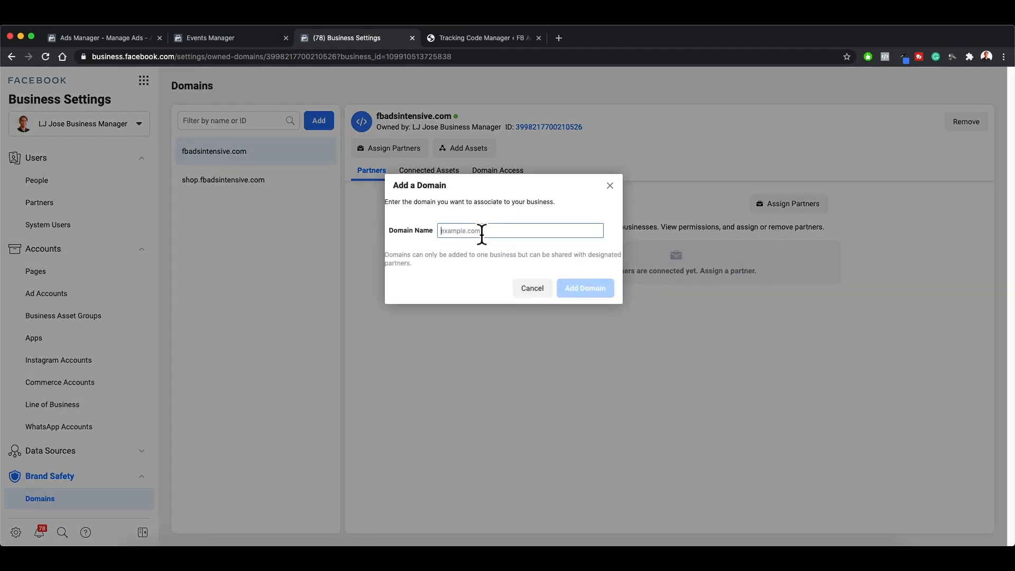
text(adsintensive.com)
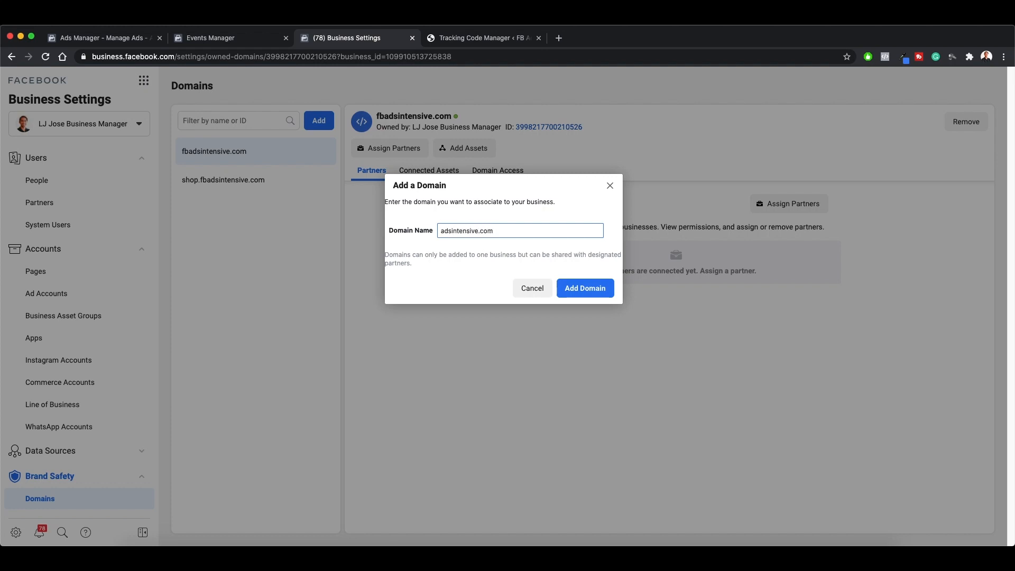
click(601, 305)
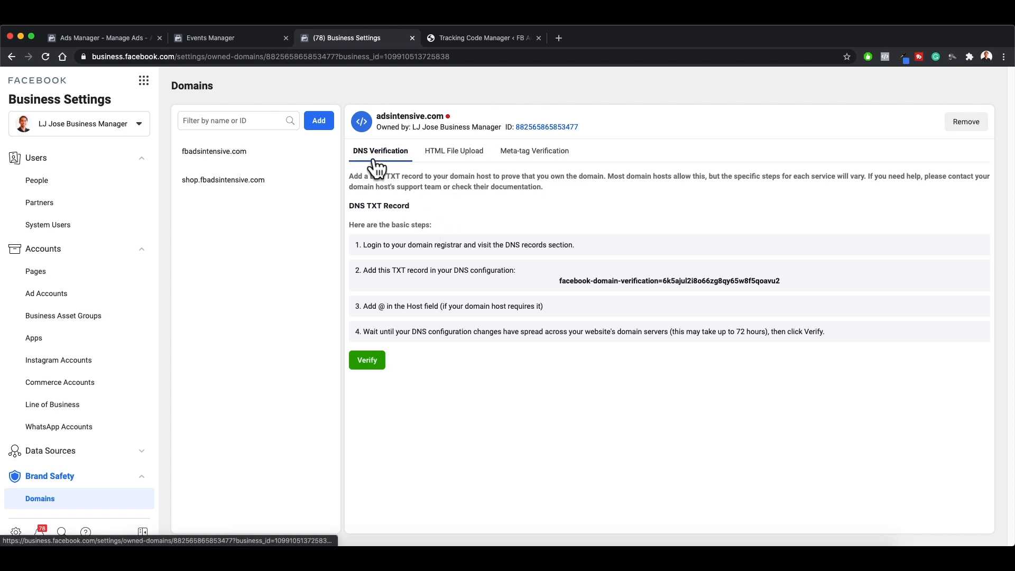
Step: Review the HTML file upload and meta-tag verification instructions for the adsintensive.com domain
click(470, 163)
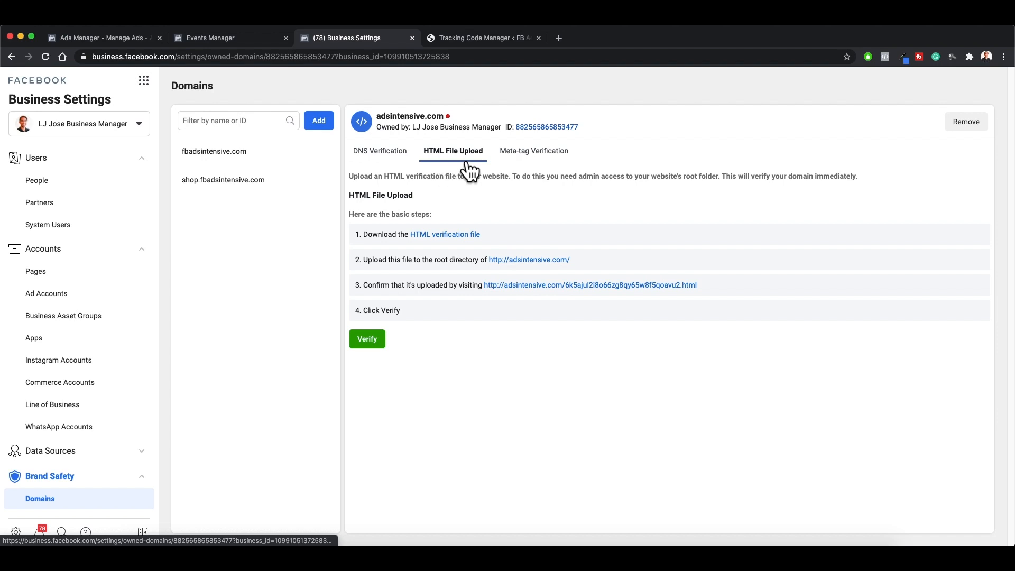
click(564, 168)
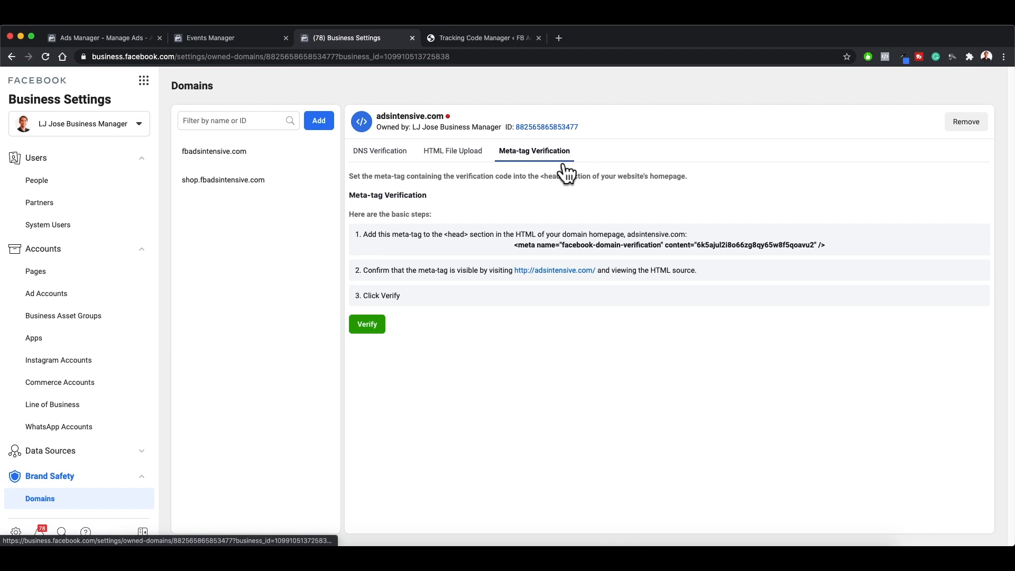
mouse_move(452, 123)
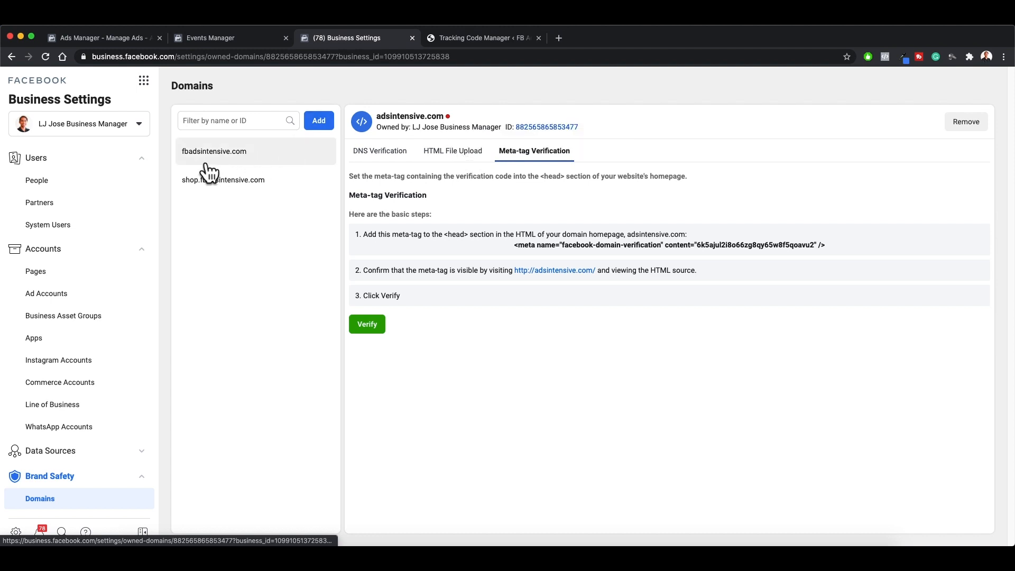
Step: Try to add the domain adsintensive.com to the business again, and close the dialog
click(241, 163)
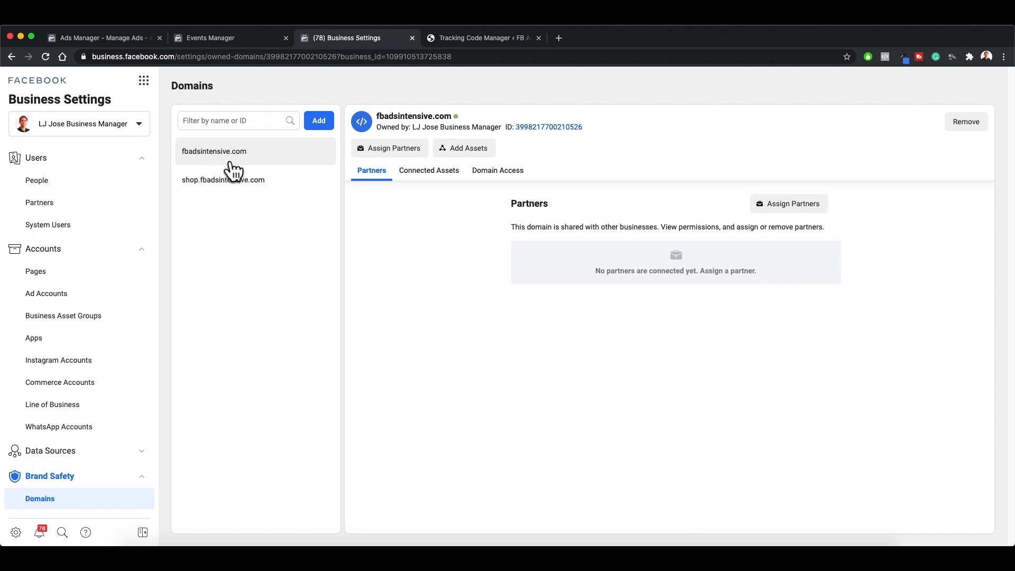
click(319, 123)
click(443, 233)
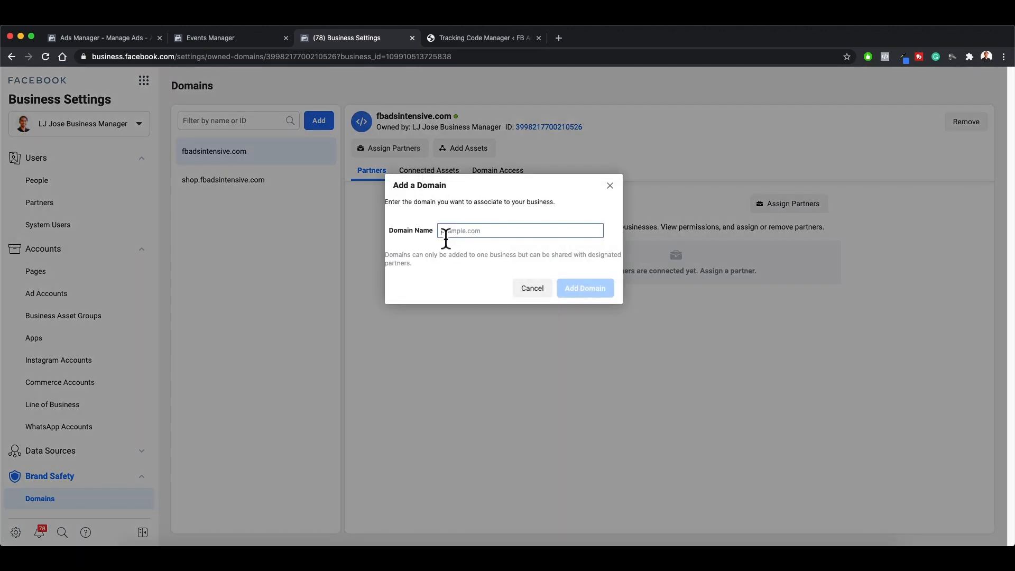
text(adsintensive.com)
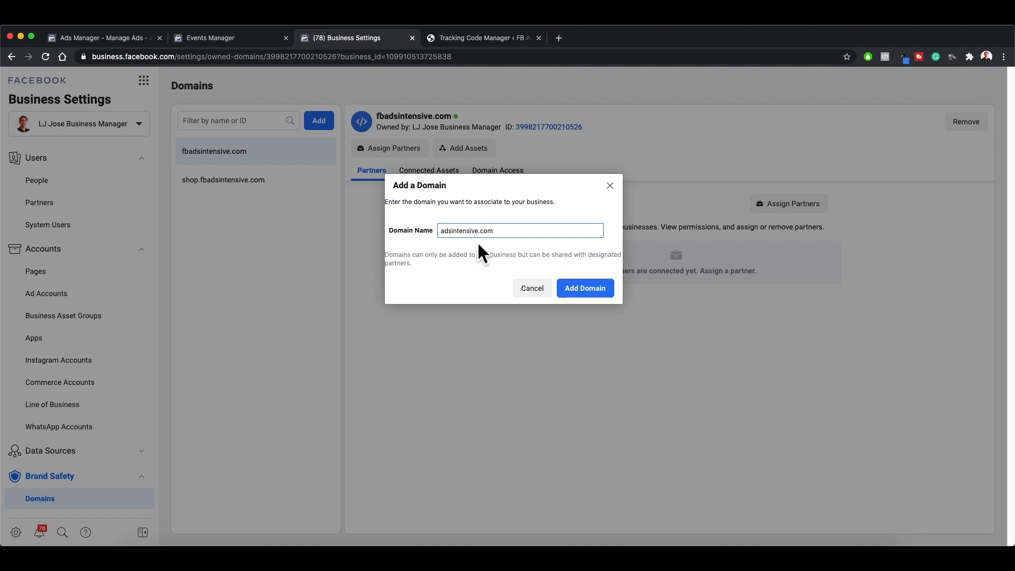
click(607, 292)
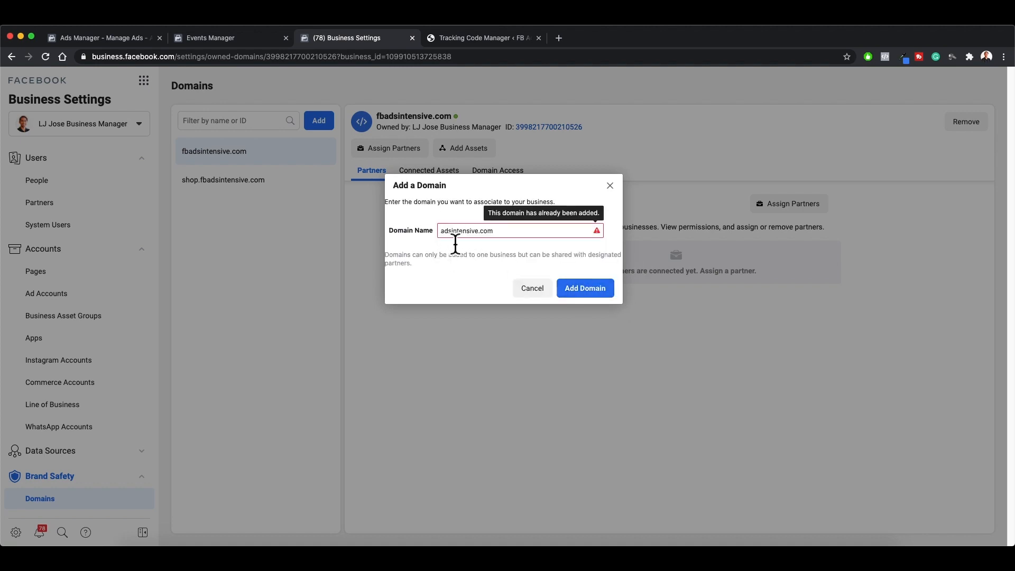
click(610, 294)
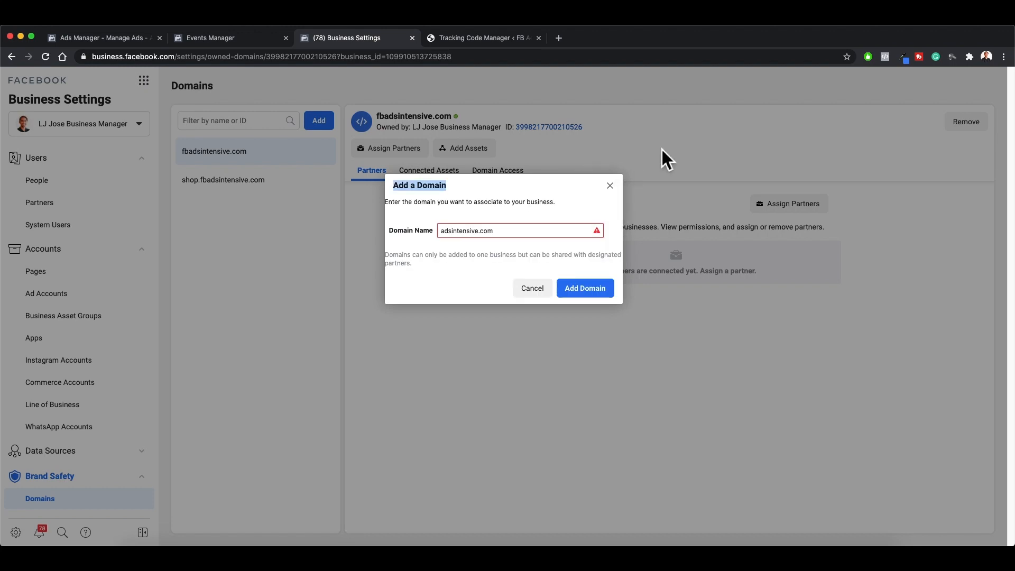
click(609, 186)
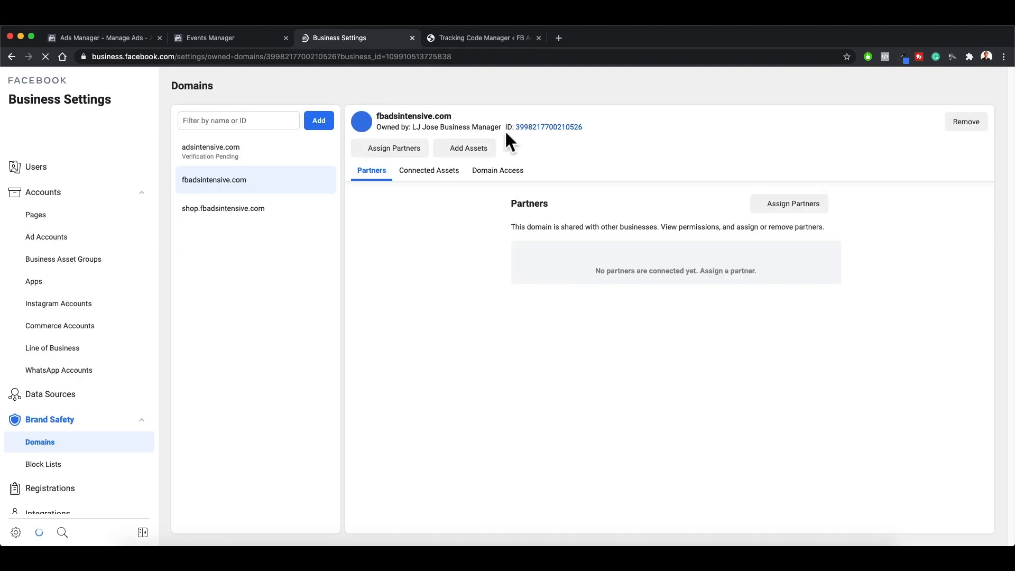
Step: Open the adsintensive.com domain's verification options and copy its meta-tag to the clipboard
click(299, 165)
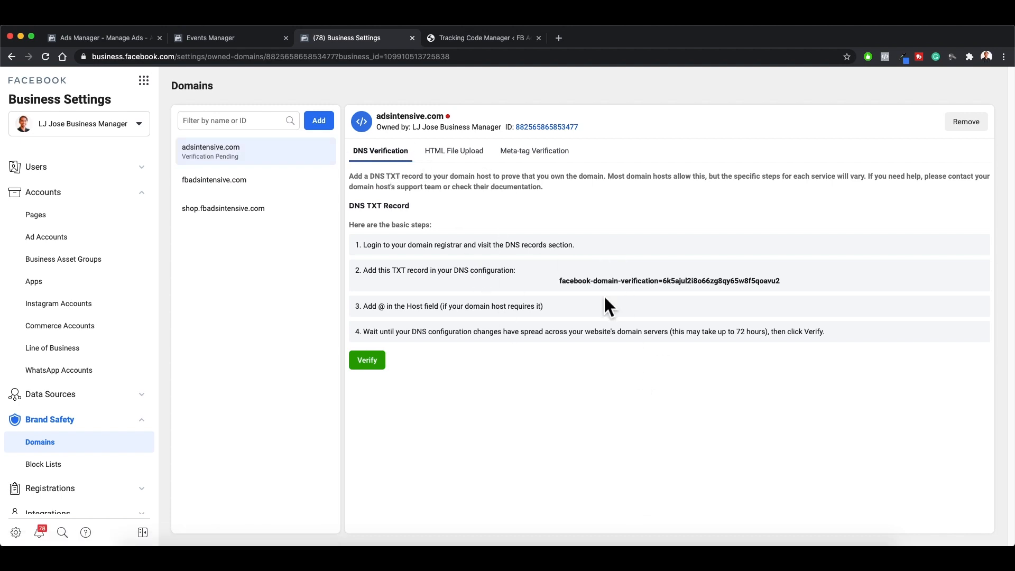
click(468, 161)
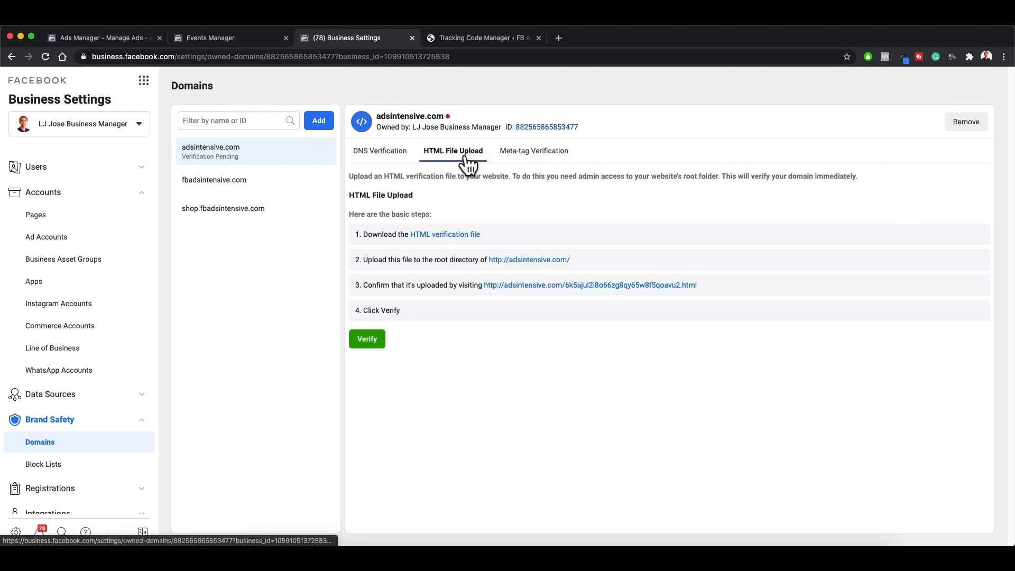
click(507, 158)
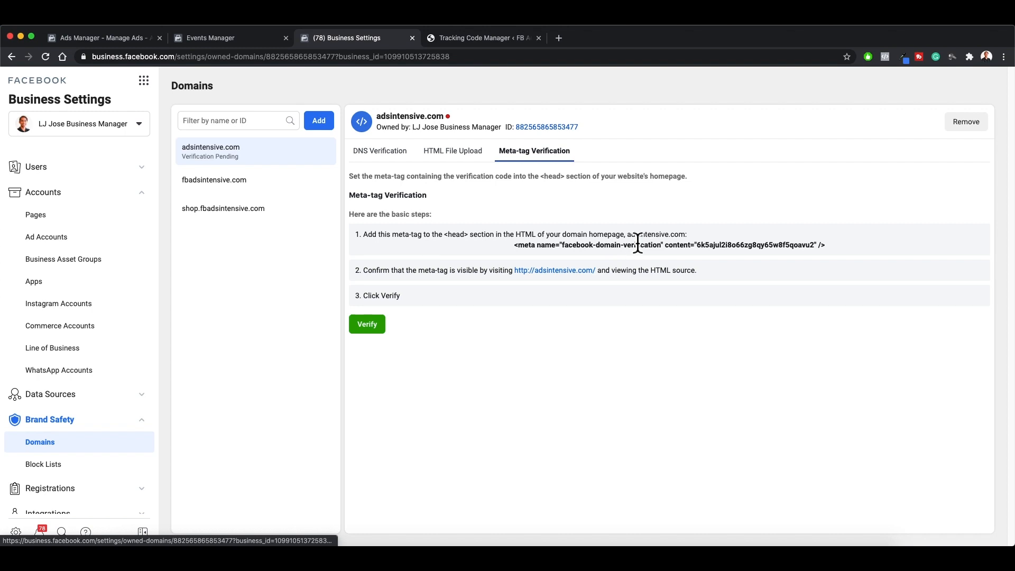
click(666, 249)
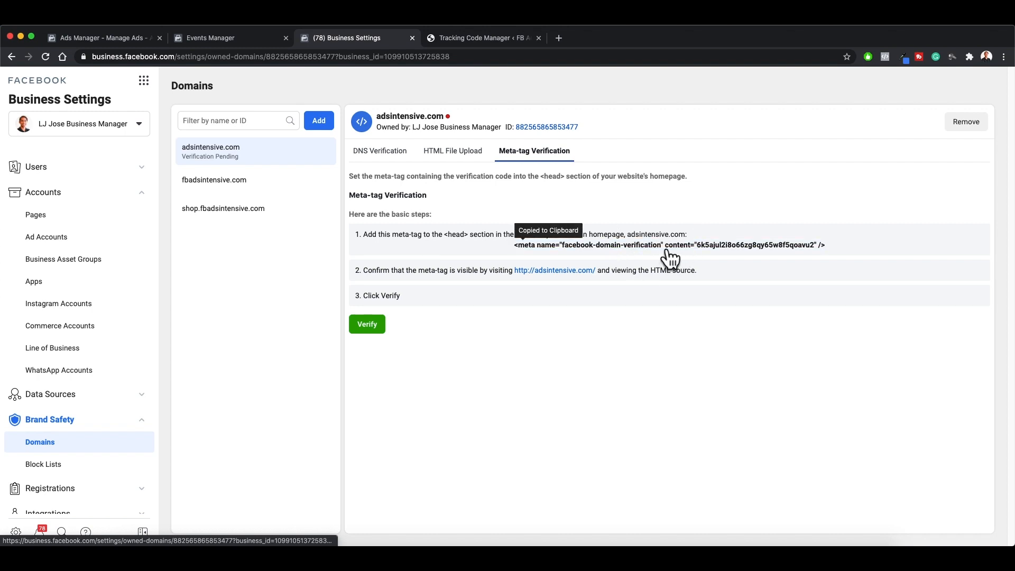
Step: Switch to the WordPress Tracking Code Manager and open the Facebook Domain Verification Meta Tag entry for editing
click(507, 38)
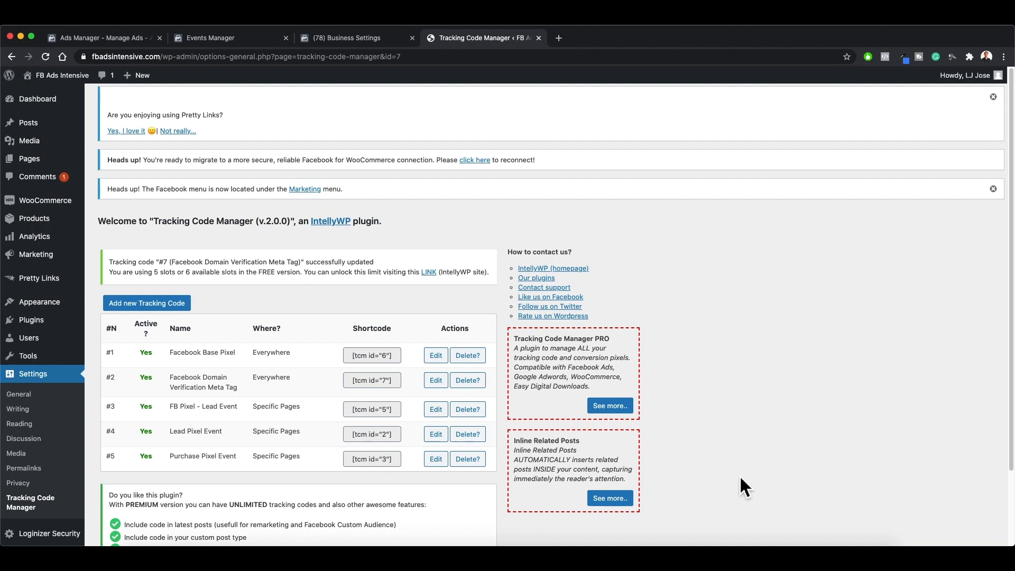
scroll(754, 485, down, 1)
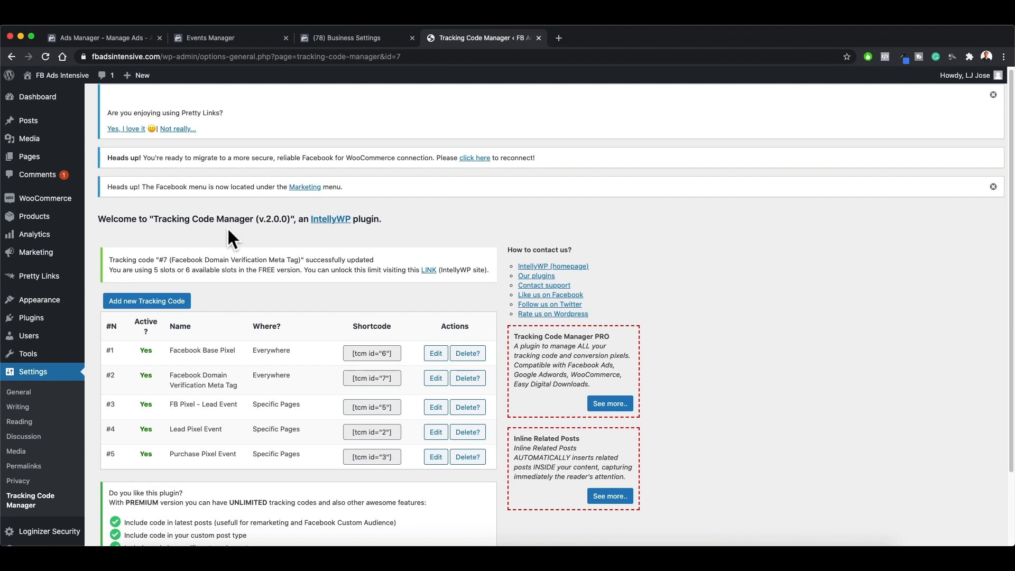
scroll(230, 236, down, 1)
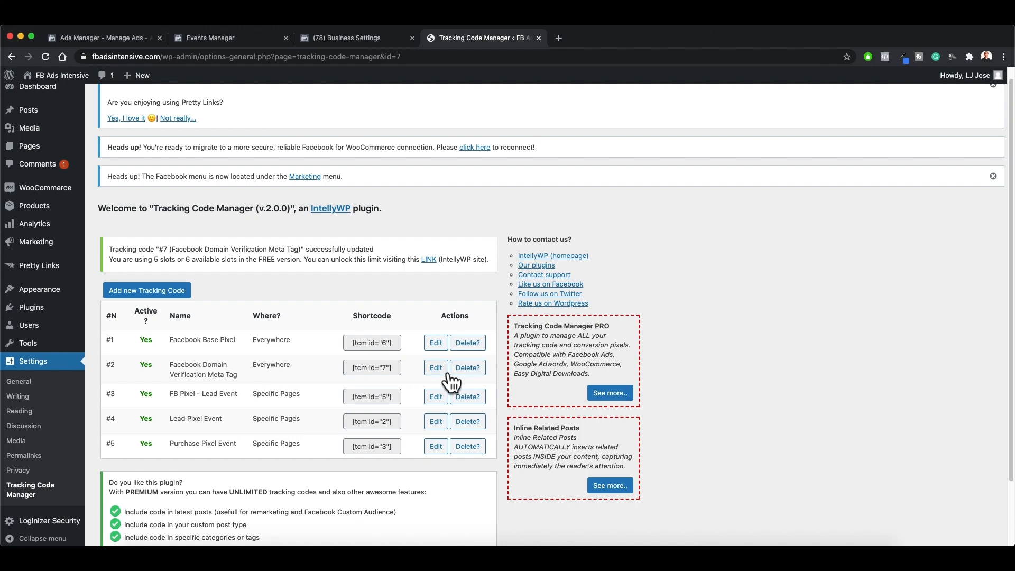
click(434, 367)
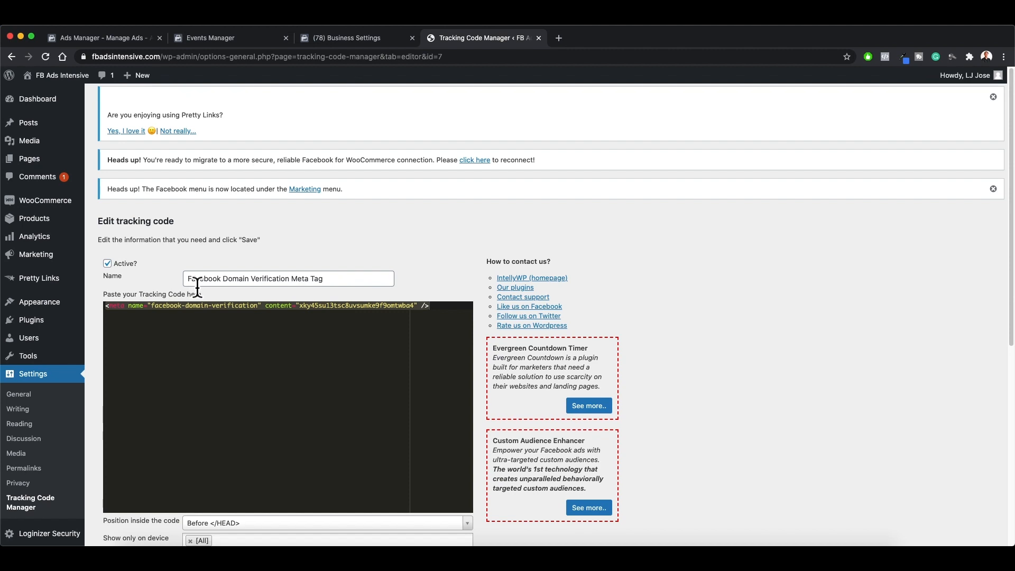
Step: Check the Facebook Domain Verification Meta Tag entry's code, Before </HEAD> position and whole-website placement, and save the entry
click(328, 278)
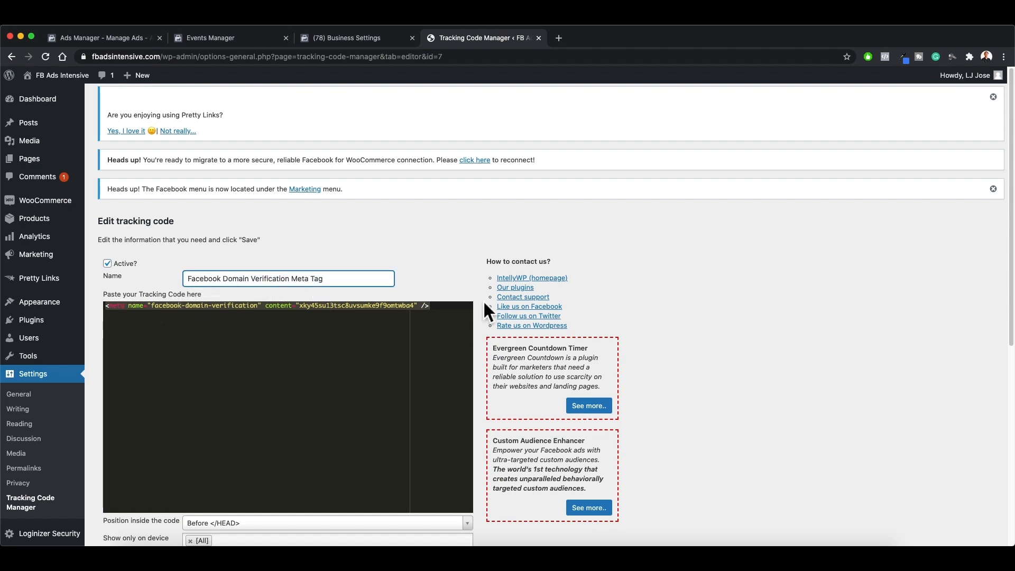
click(447, 316)
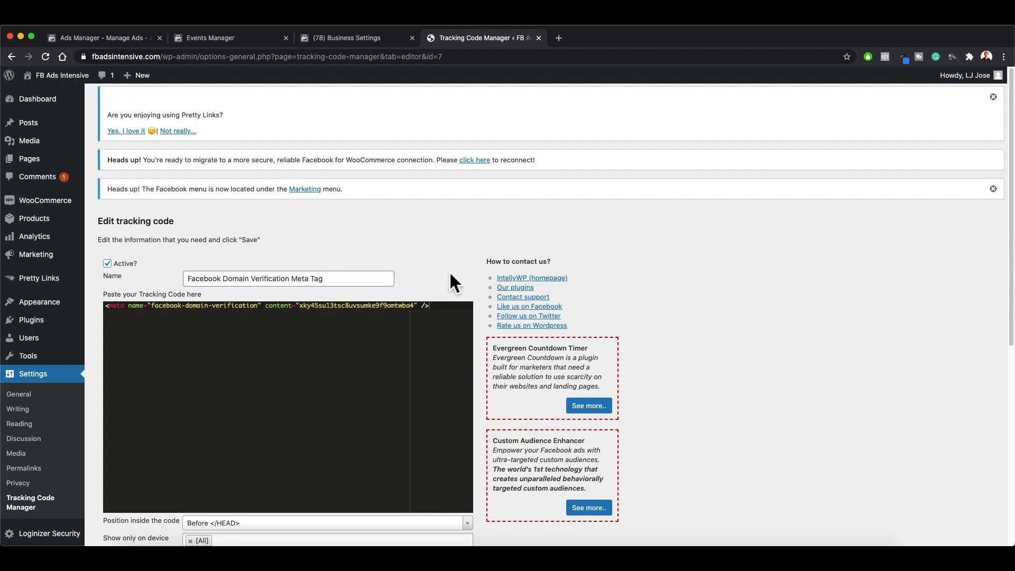
scroll(450, 275, down, 3)
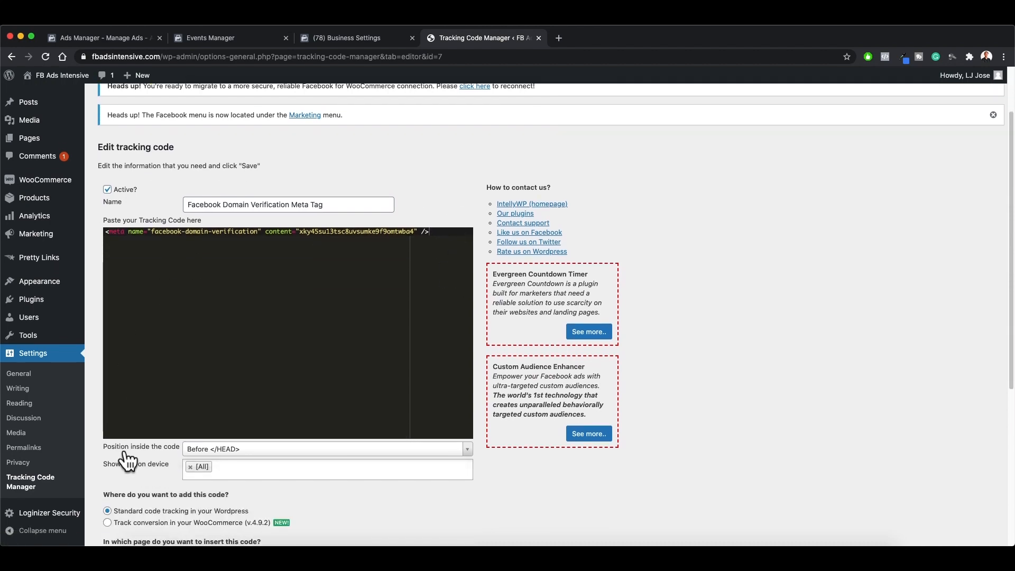
scroll(124, 451, down, 1)
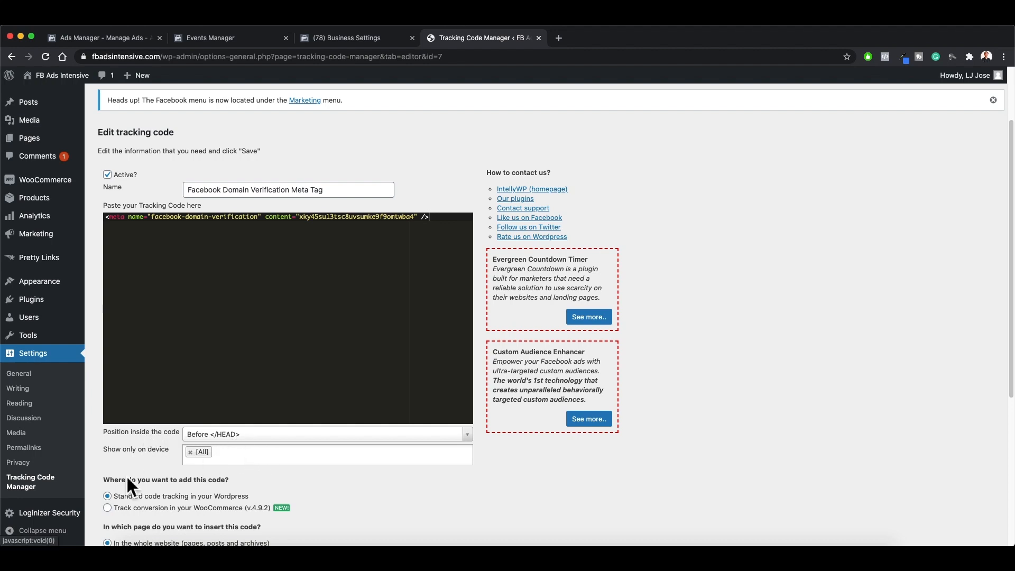
scroll(127, 478, down, 2)
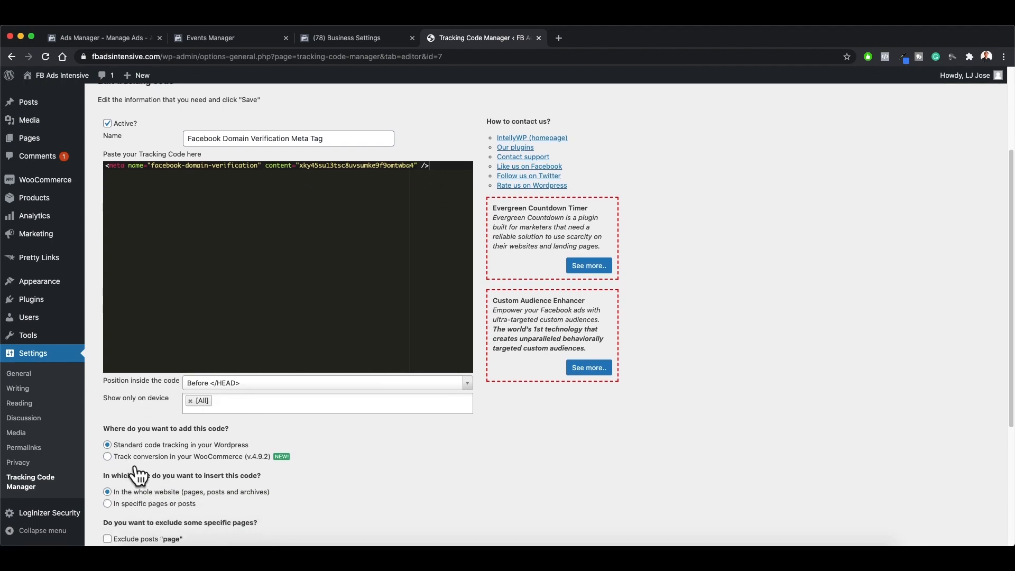
scroll(139, 475, down, 1)
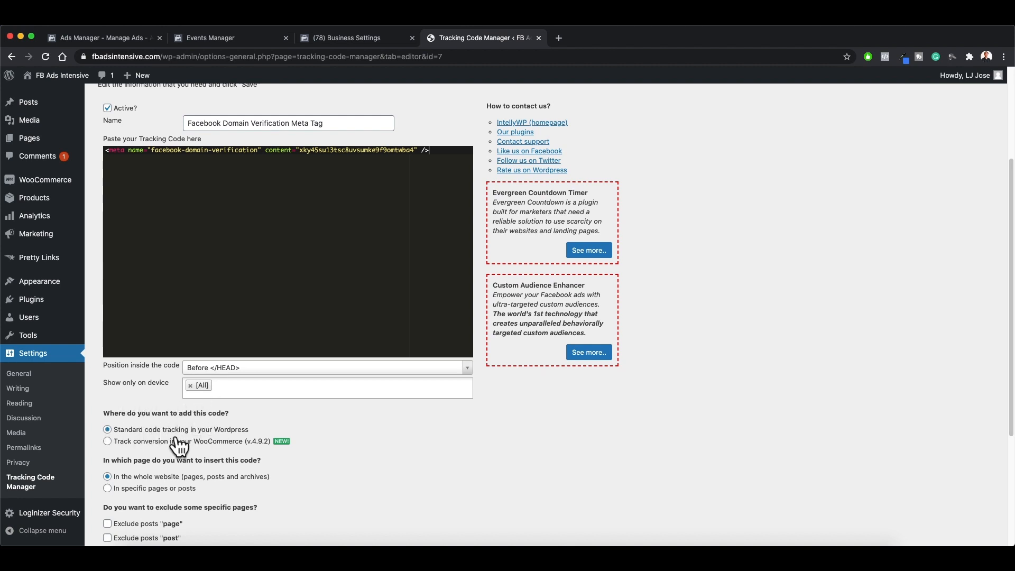
scroll(192, 448, down, 1)
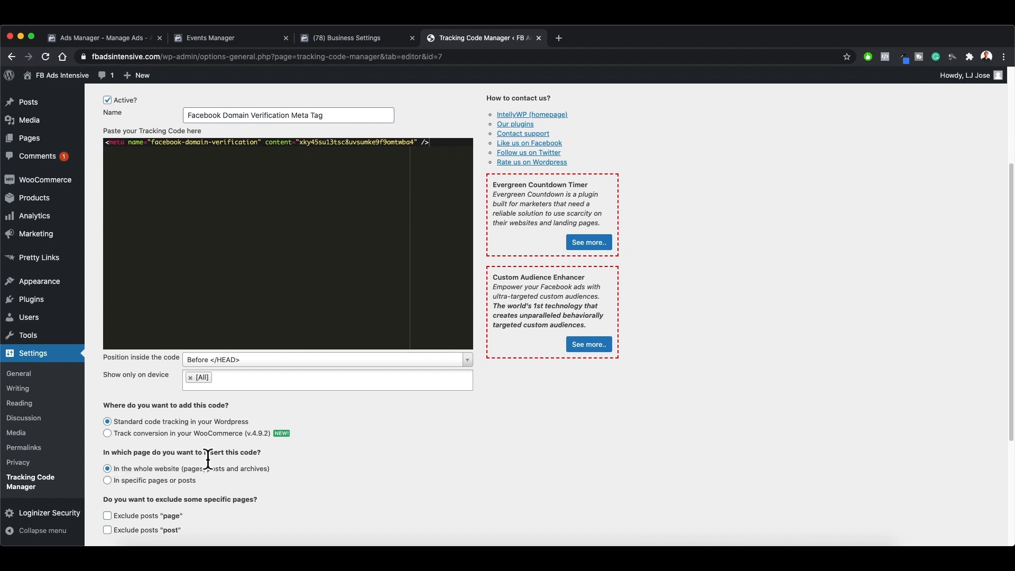
scroll(193, 482, down, 5)
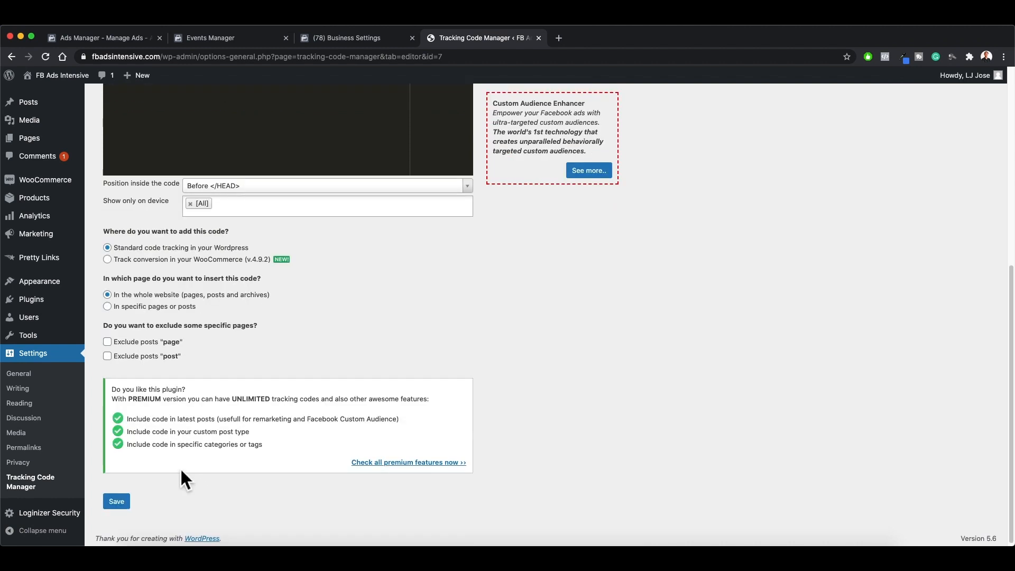
click(117, 501)
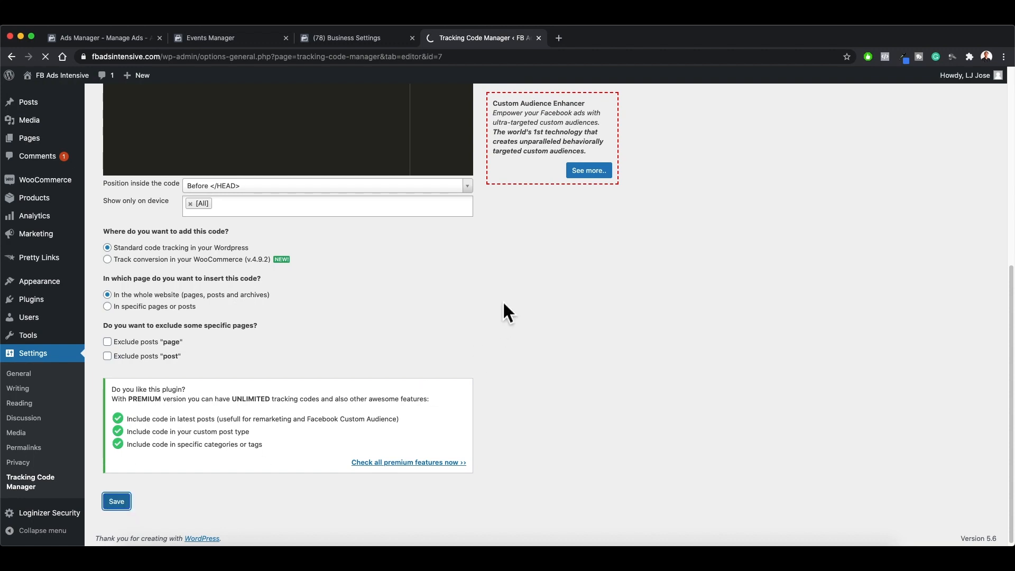
Step: Switch to Business Settings and review the partners, connected assets and domain access of the fbadsintensive.com domain
click(367, 42)
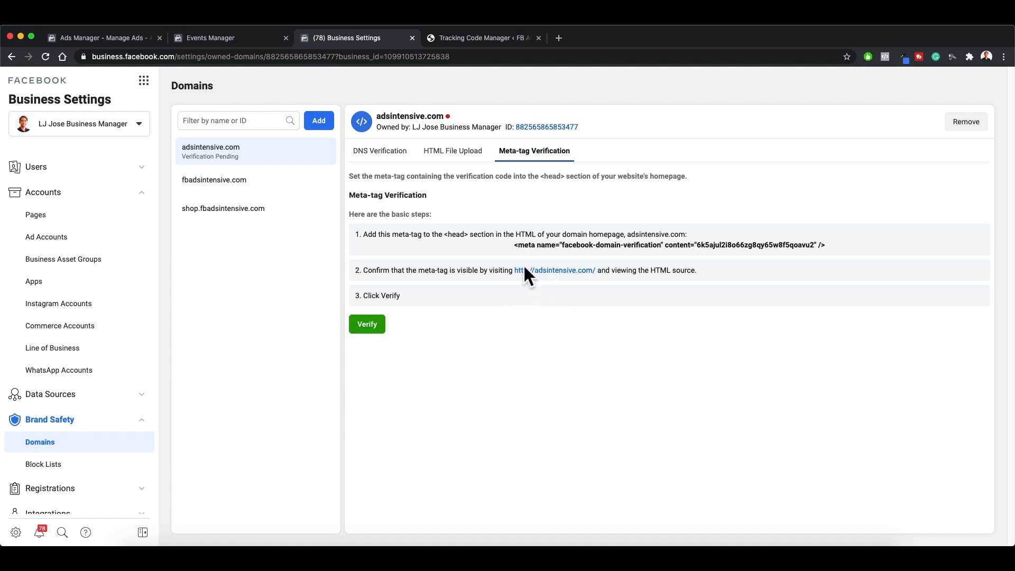
click(212, 191)
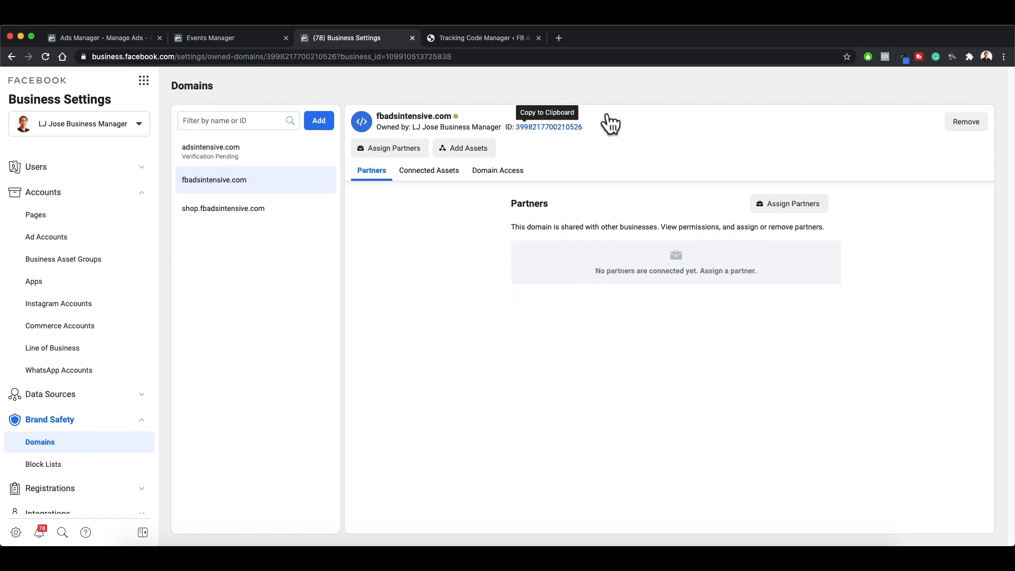
click(446, 182)
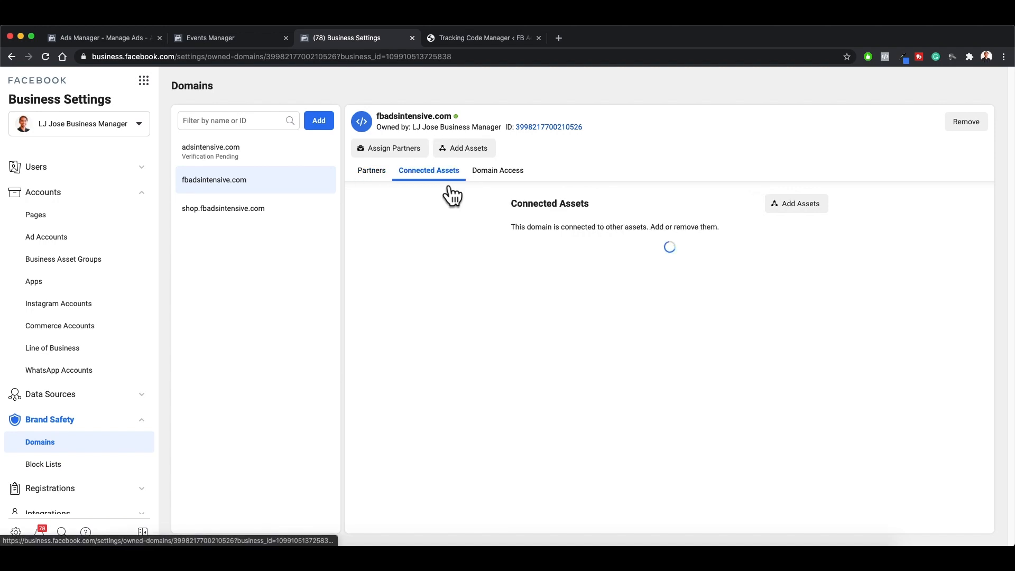
click(388, 182)
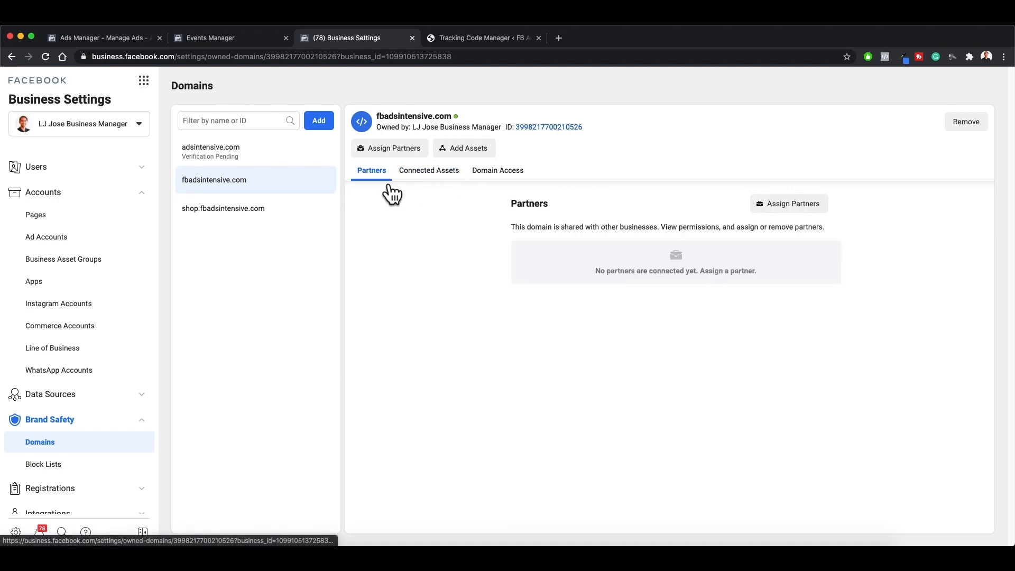
click(424, 181)
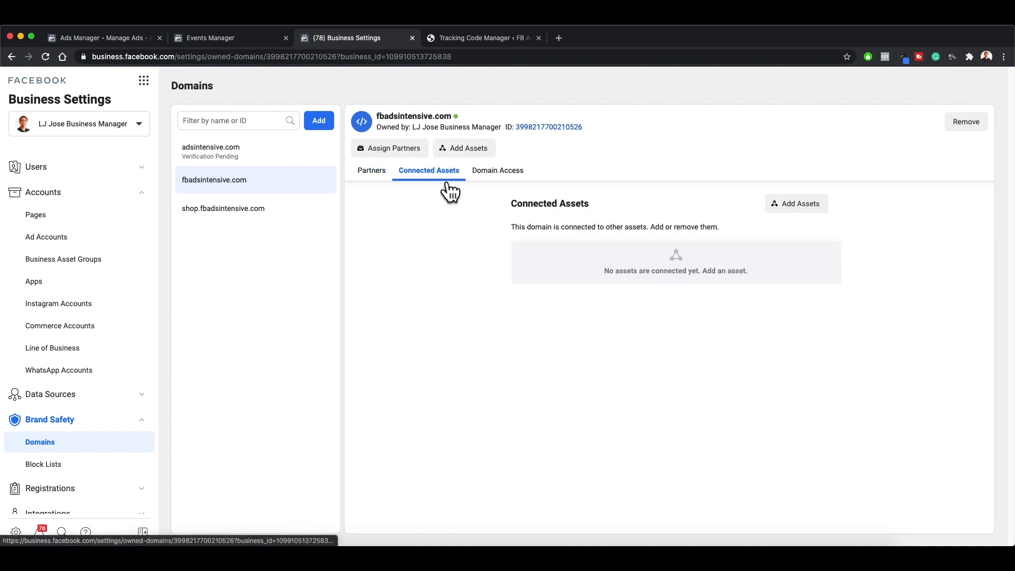
click(516, 182)
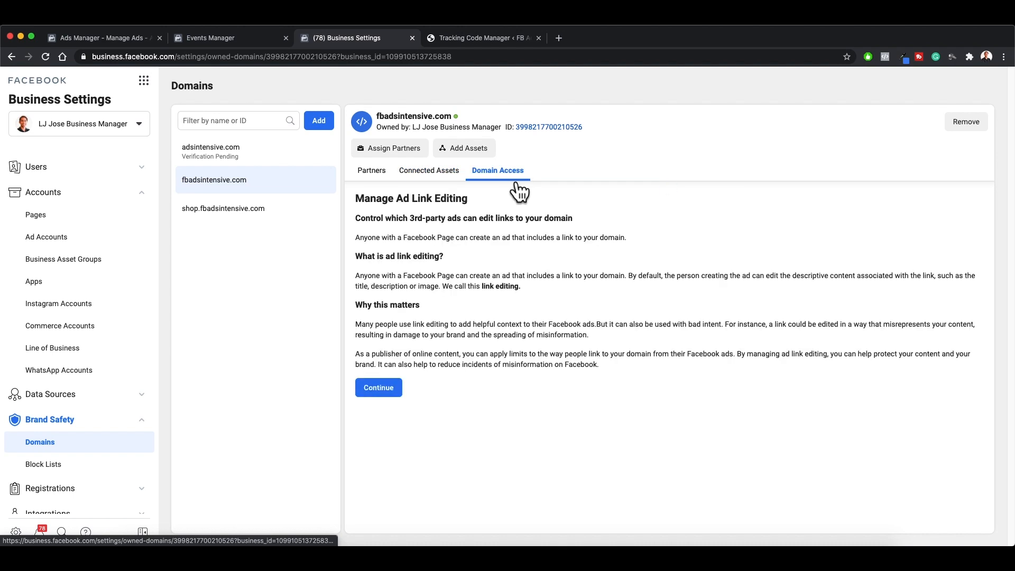
click(393, 180)
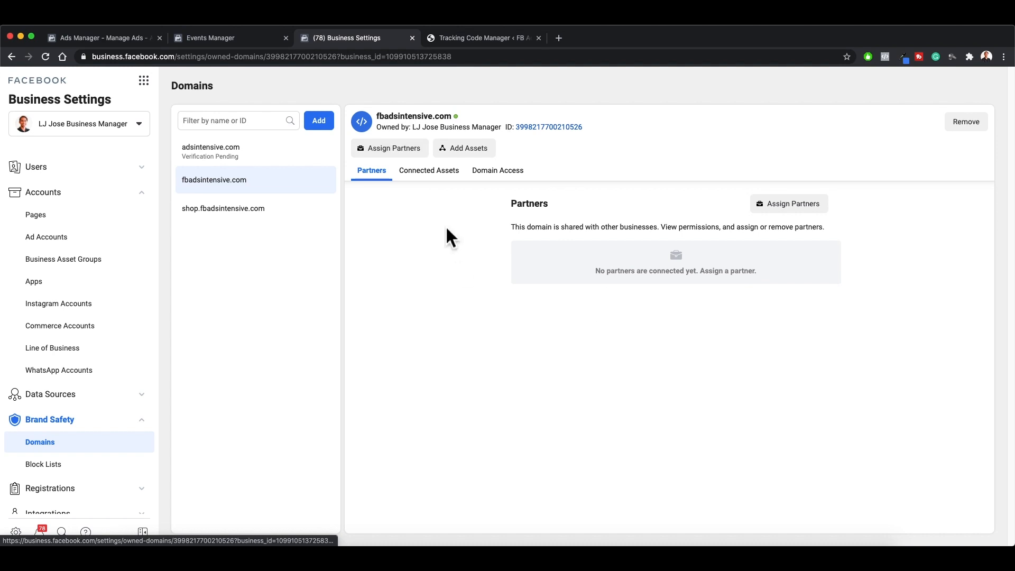
Step: Compare the web event configurations in Events Manager with the conversion events offered for the new ad set in Ads Manager
click(270, 38)
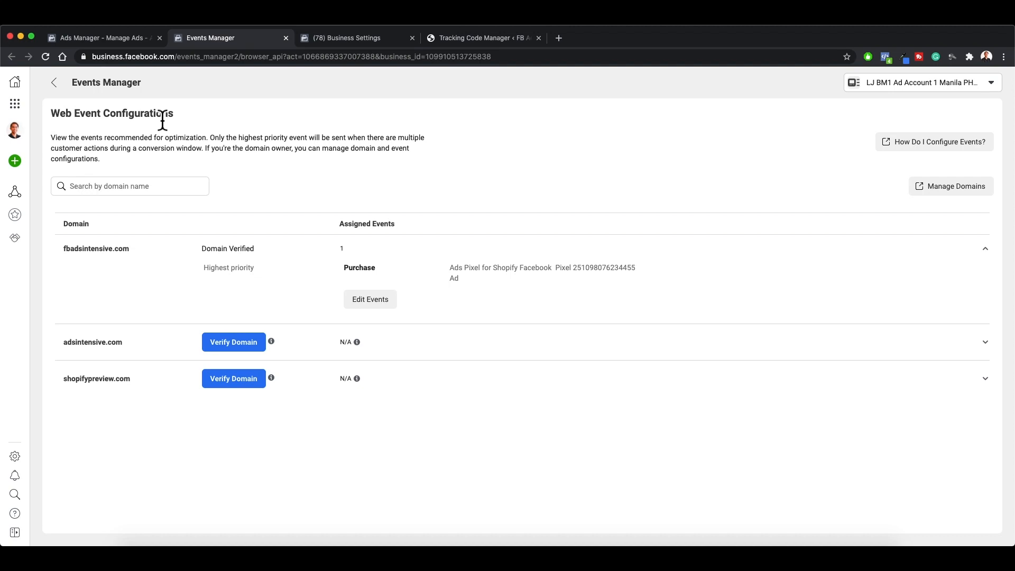
click(138, 40)
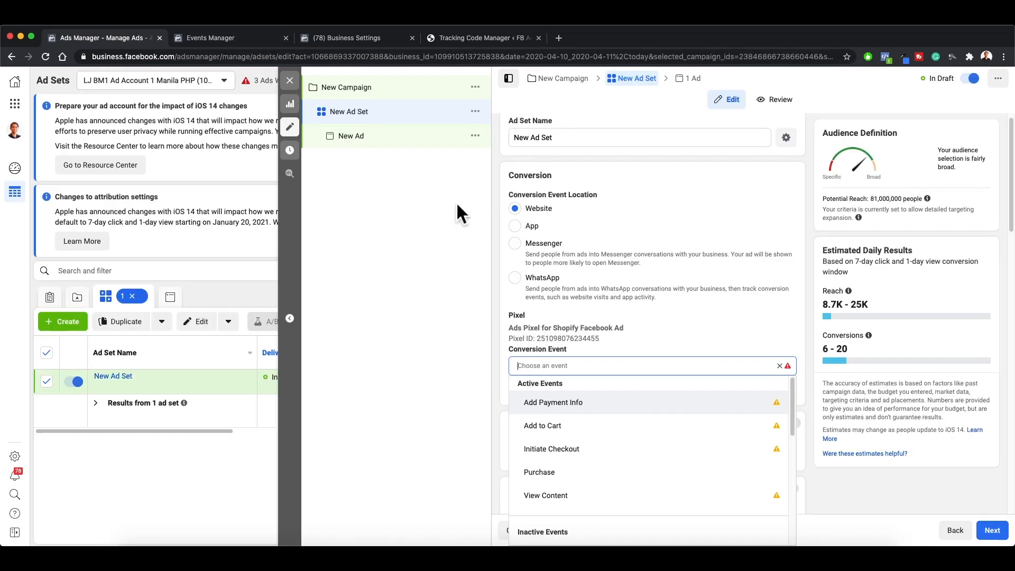
mouse_move(669, 414)
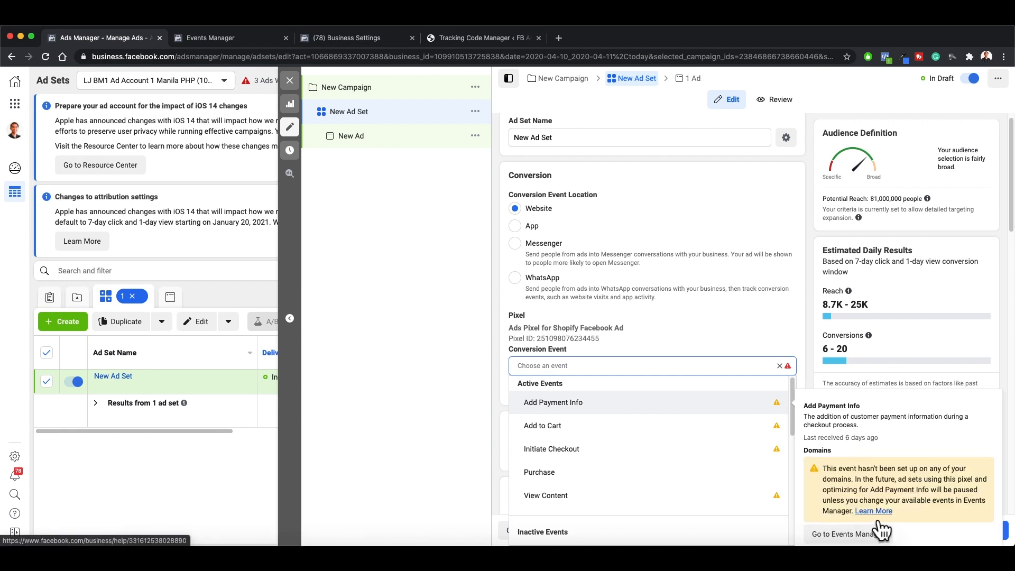
click(209, 41)
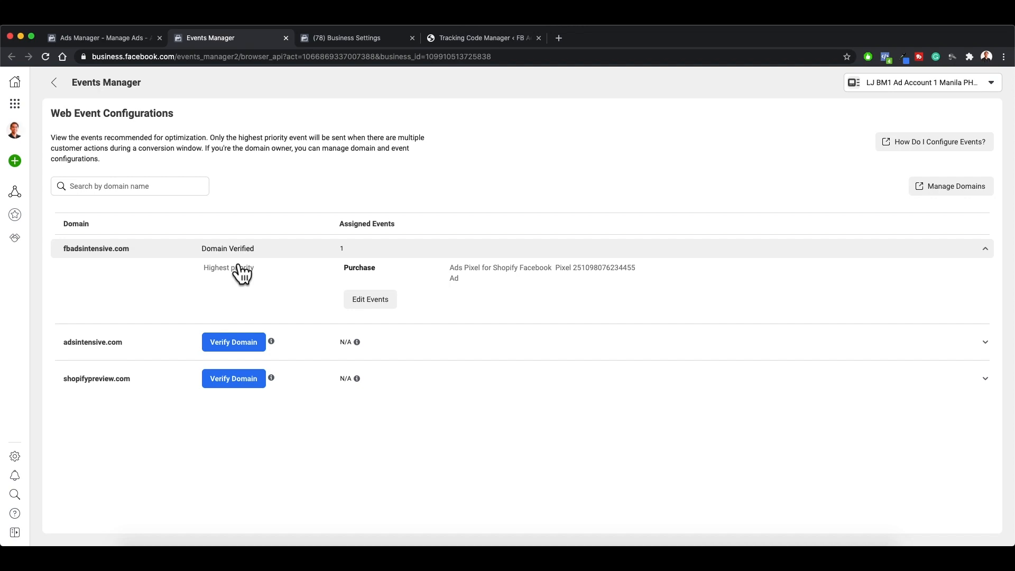
click(127, 38)
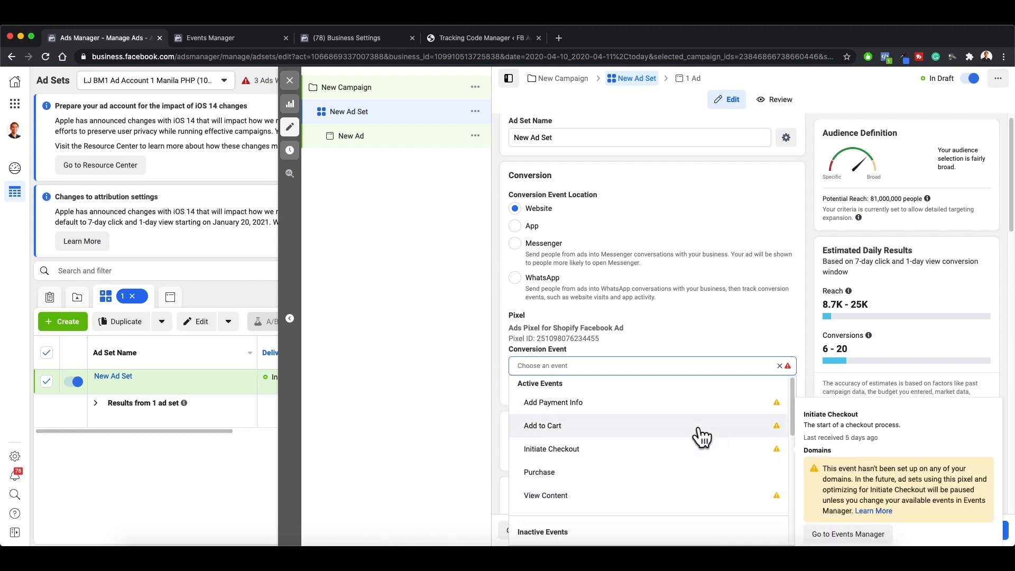
scroll(681, 506, down, 1)
scroll(697, 508, up, 1)
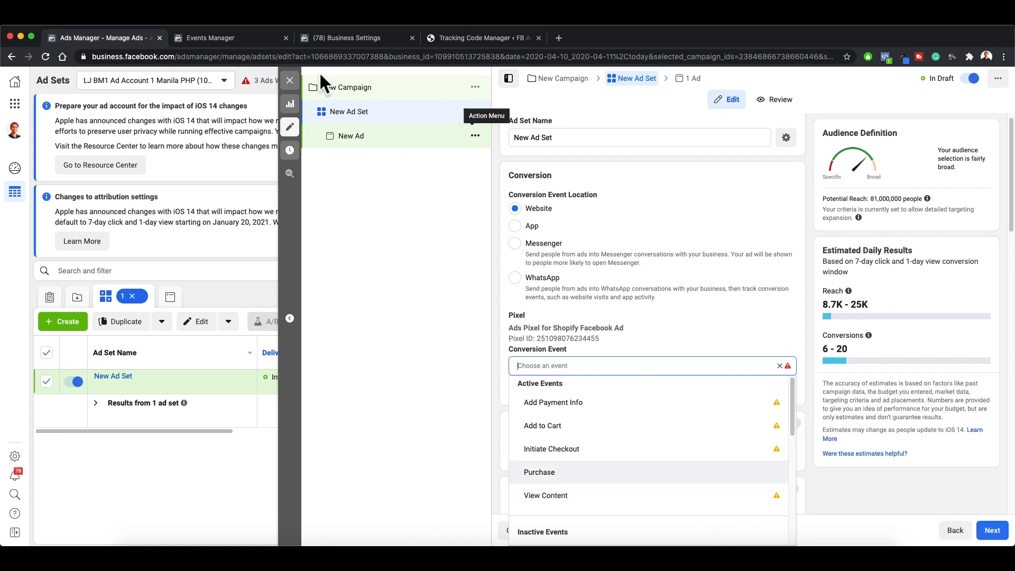
Step: Return to Events Manager, read the notice about editing fbadsintensive.com's events, and open its event configuration for editing
click(275, 44)
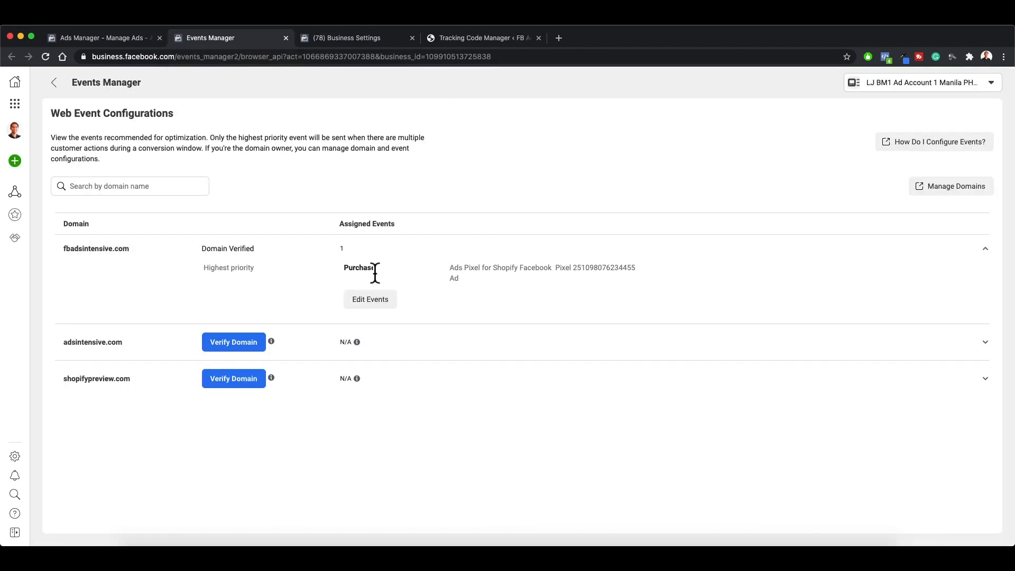
click(377, 310)
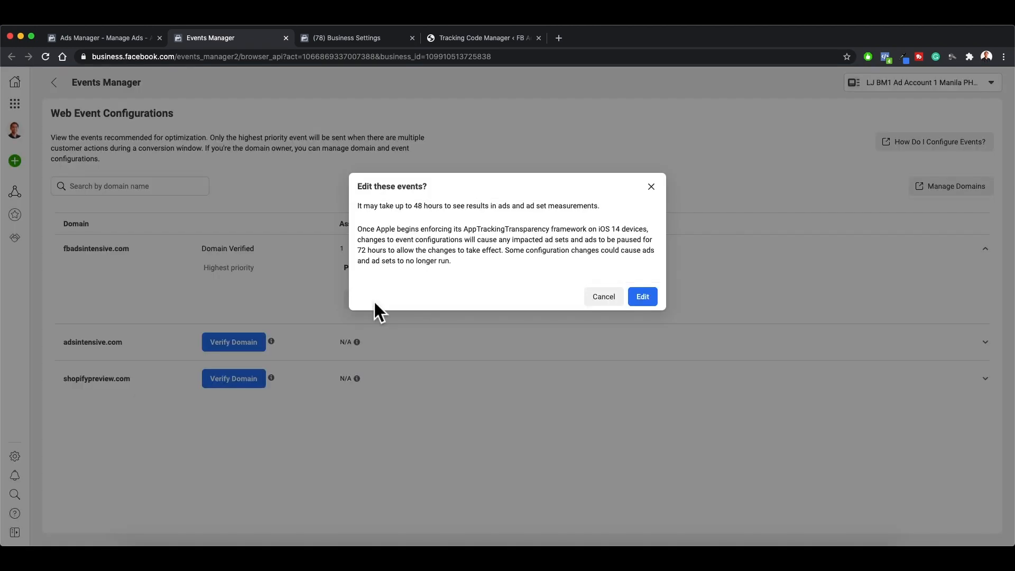
drag(358, 207, 607, 217)
click(607, 219)
drag(360, 227, 501, 269)
click(503, 259)
click(647, 298)
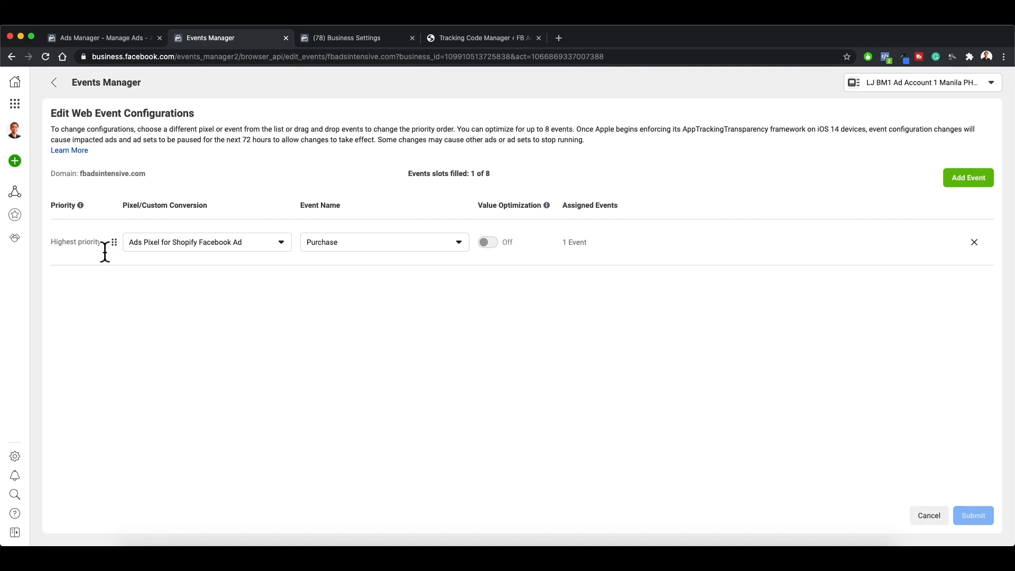
Step: Read the configuration instructions and choose Ads Pixel for Shopify Facebook Ad with the Purchase event for the highest-priority slot
drag(52, 129, 611, 136)
click(562, 129)
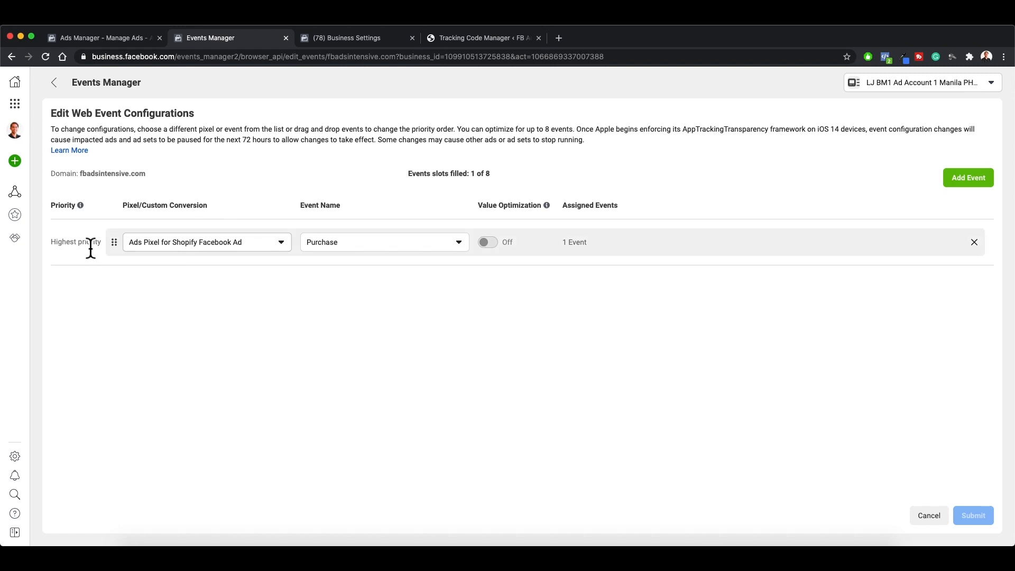
click(203, 248)
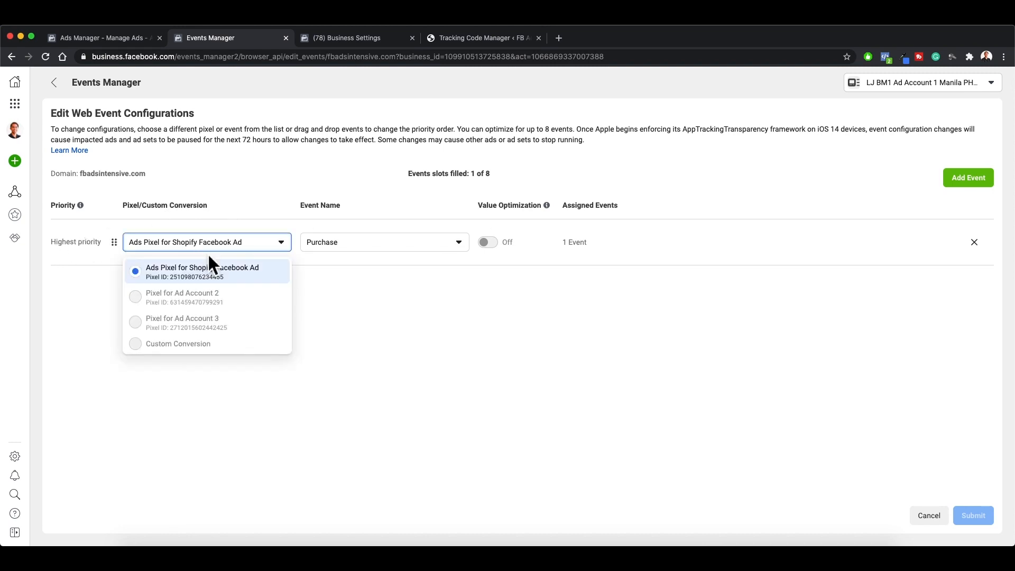
click(219, 280)
click(368, 245)
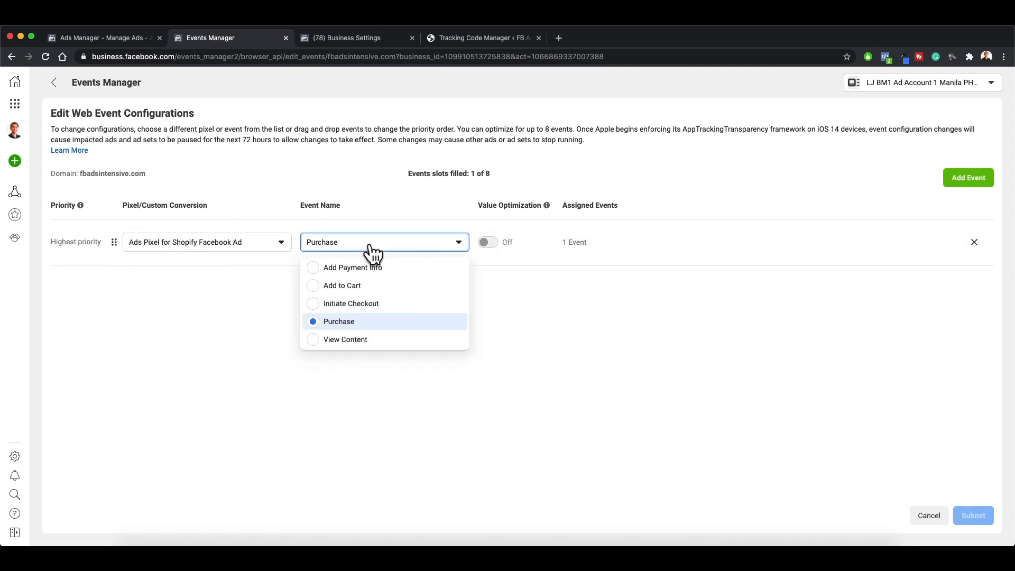
click(349, 323)
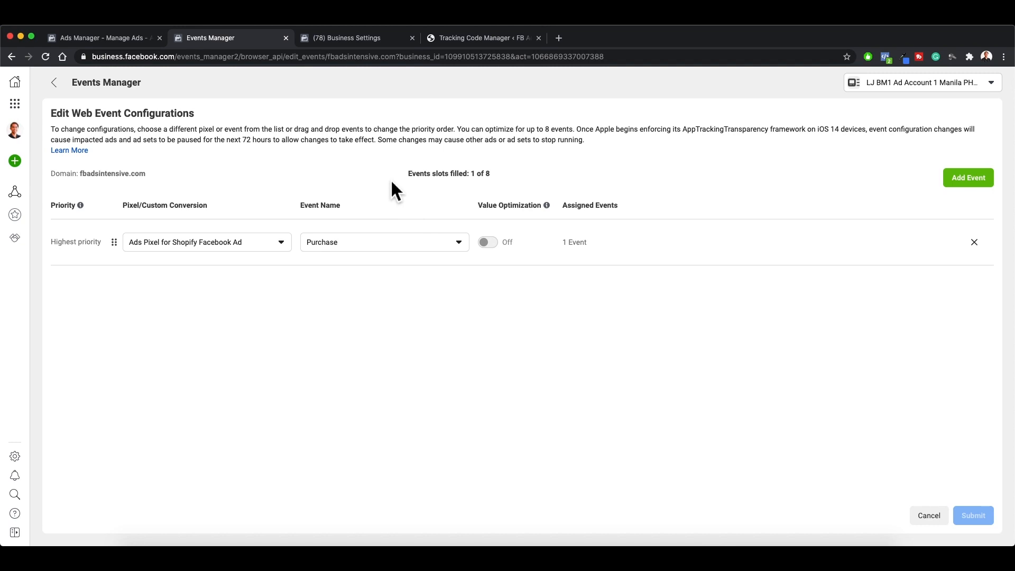
Step: Examine the number of filled event slots and the Value Optimization explanation and eligibility for the Purchase event
drag(410, 174, 496, 173)
click(506, 171)
mouse_move(553, 210)
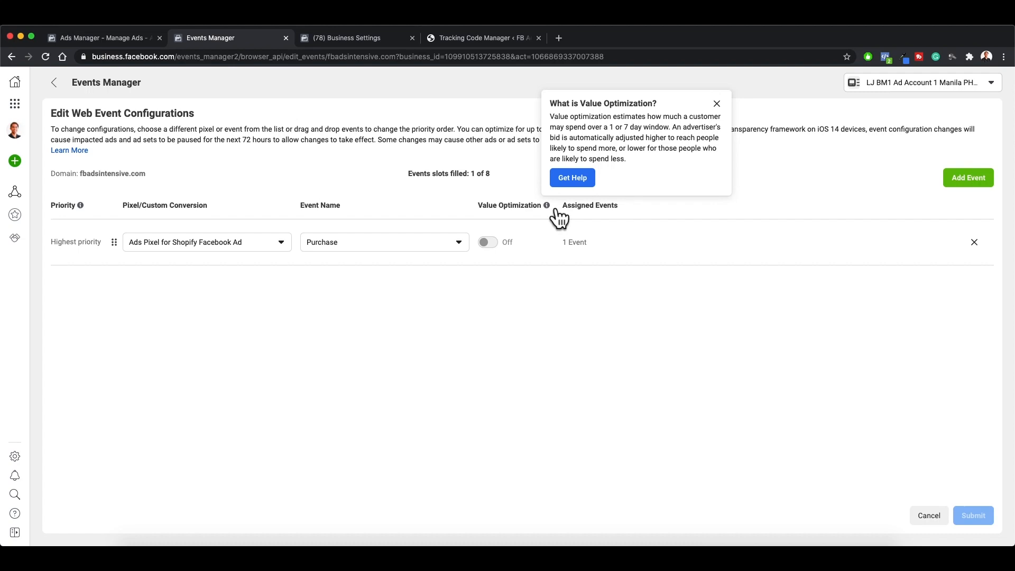
mouse_move(501, 252)
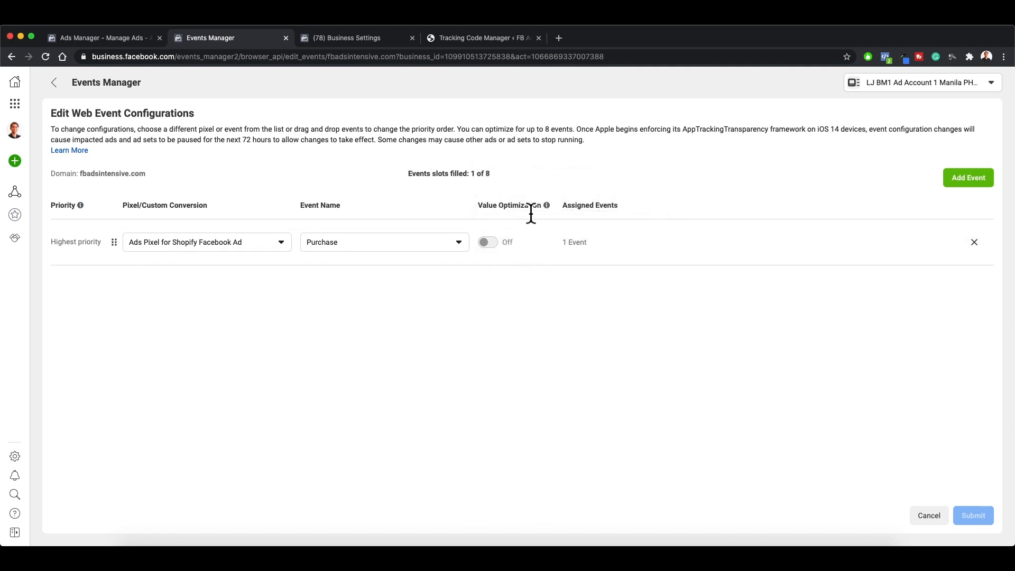
mouse_move(507, 259)
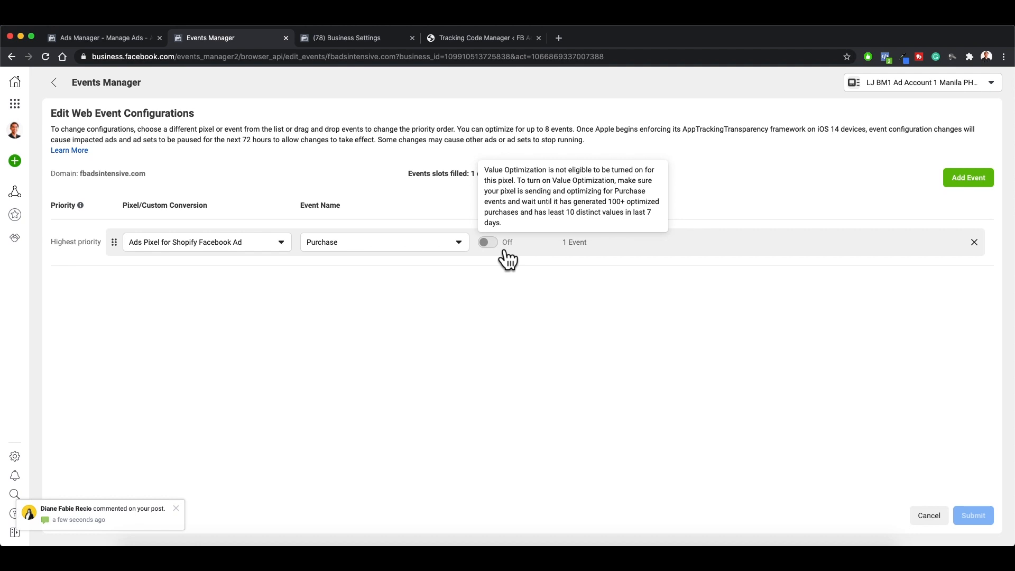
Step: Add a second event to the configuration, using Ads Pixel for Shopify Facebook Ad with Initiate Checkout
click(978, 186)
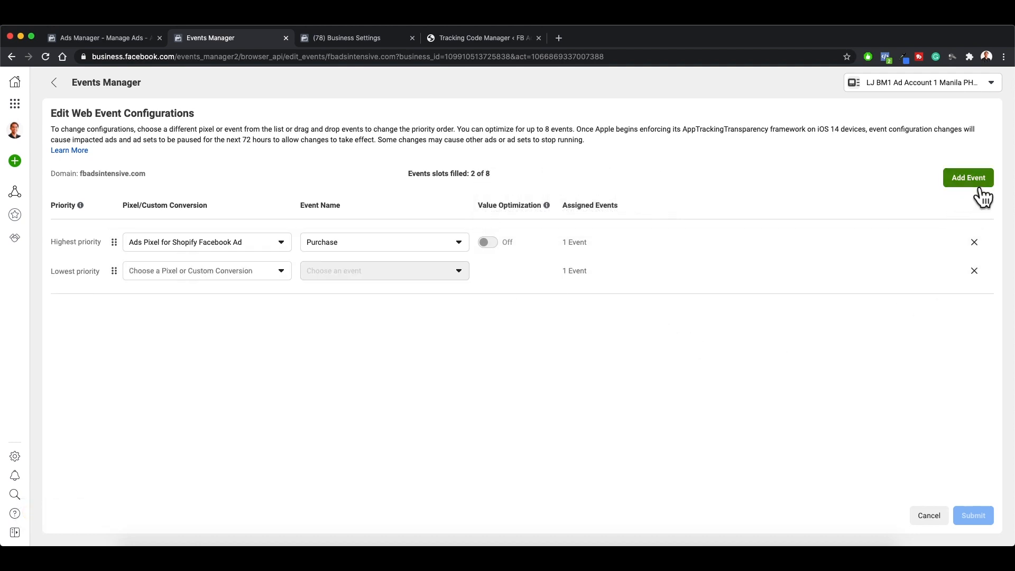
click(285, 277)
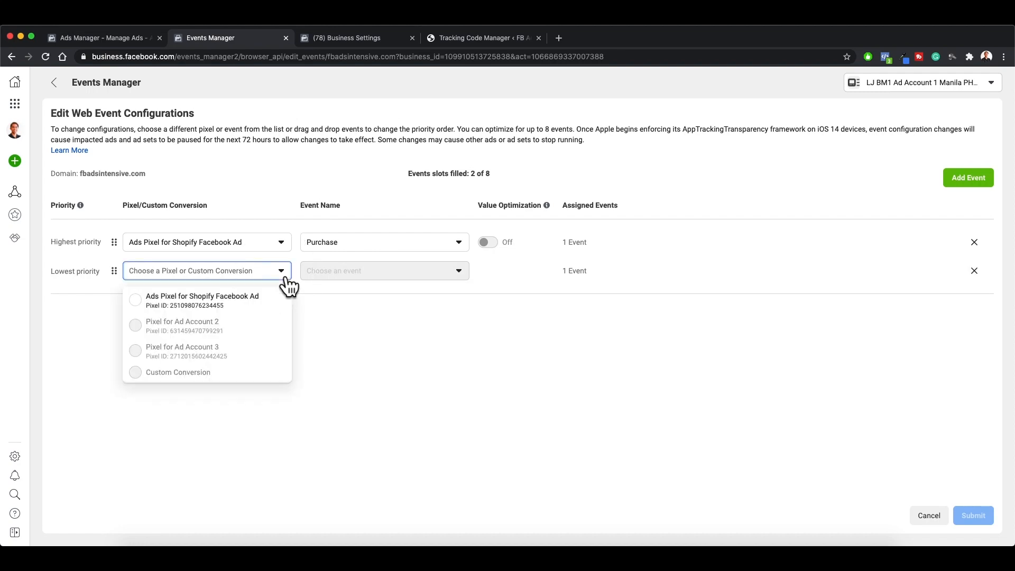
click(153, 307)
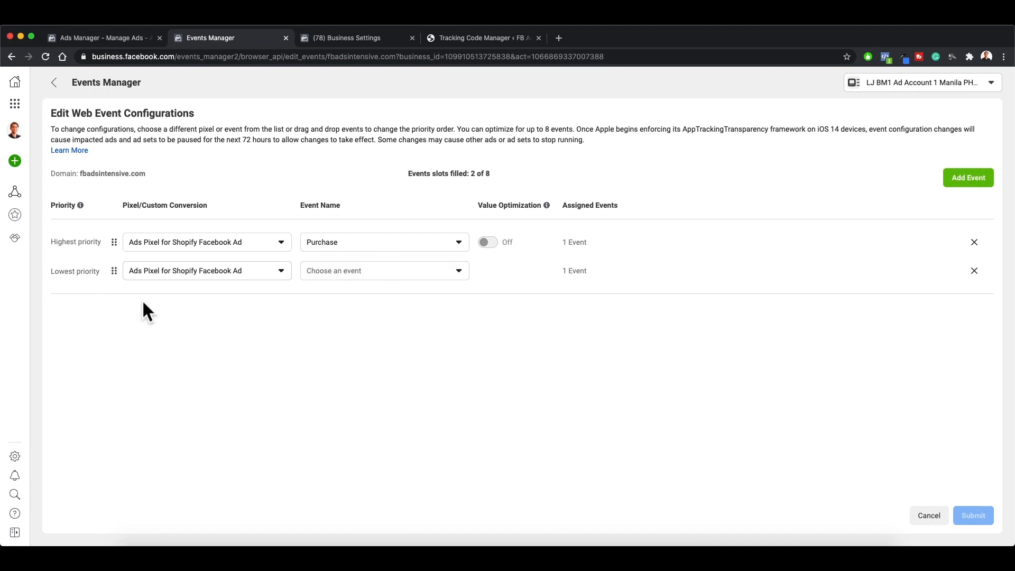
click(378, 275)
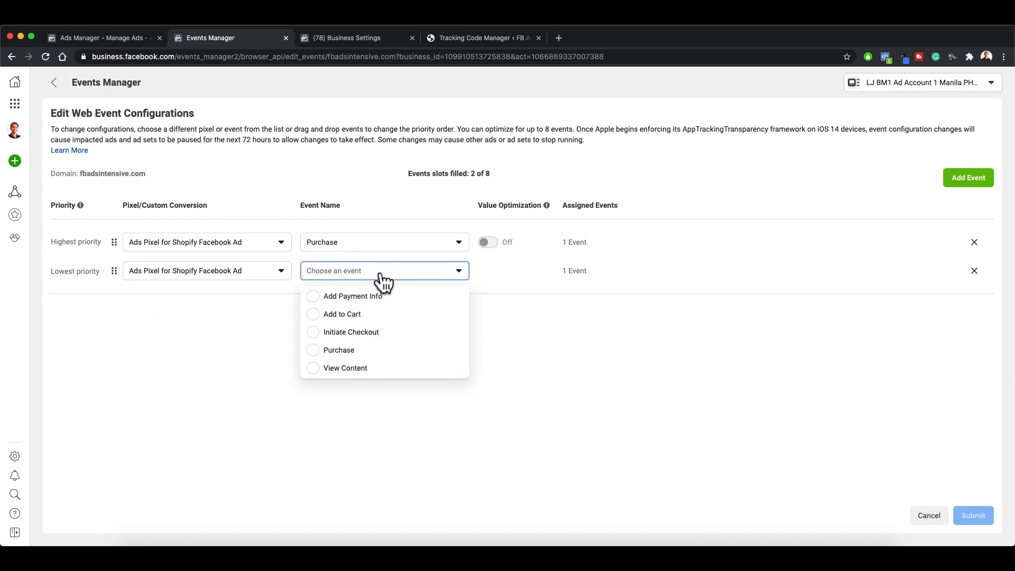
click(318, 338)
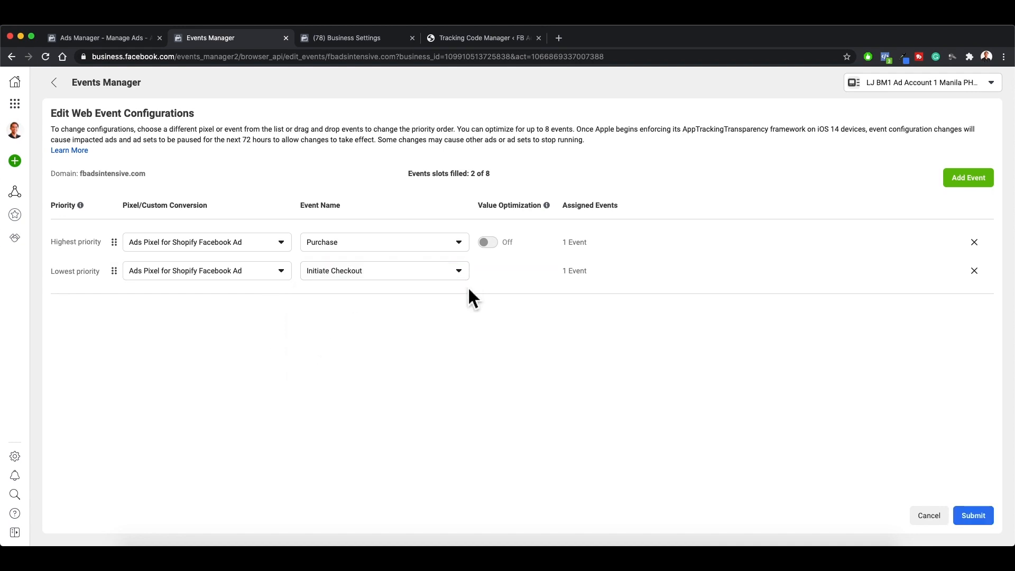
Step: Add a third event with Ads Pixel for Shopify Facebook Ad and choose Add Payment Info for it
click(963, 180)
click(206, 304)
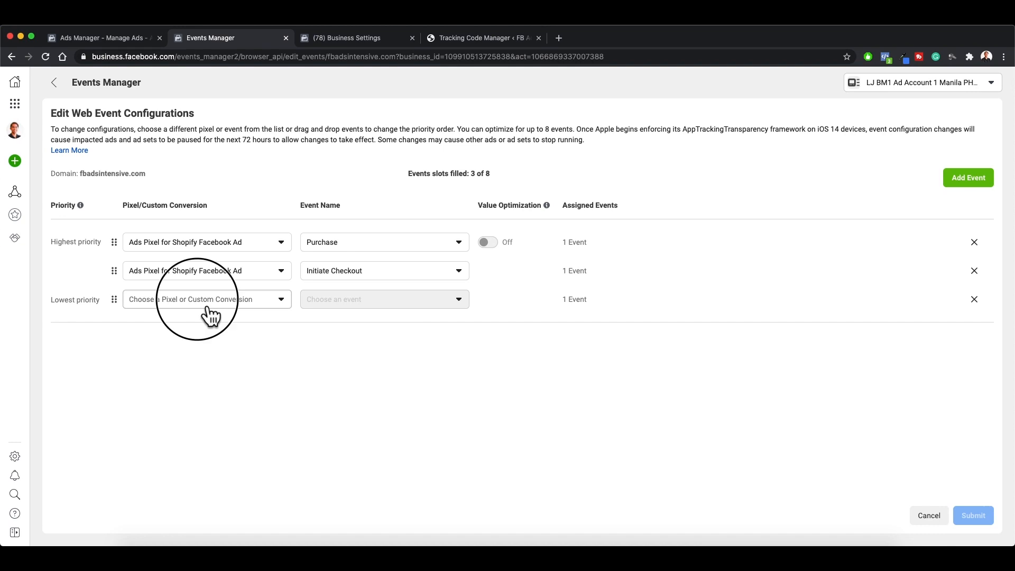
click(210, 328)
click(385, 310)
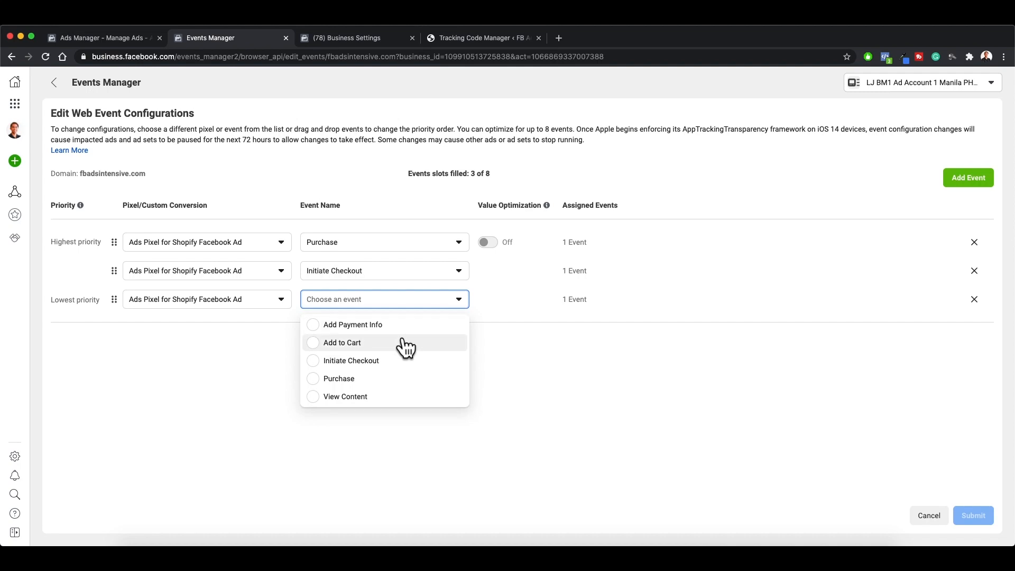
click(397, 324)
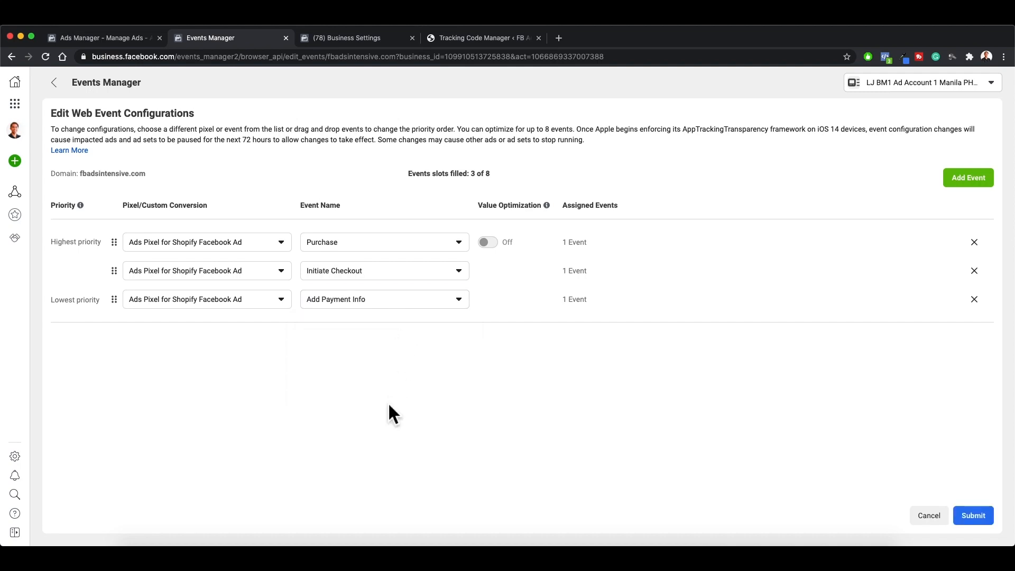
Step: Swap the events of the second and third slots, setting Add Payment Info second and Initiate Checkout third
click(441, 286)
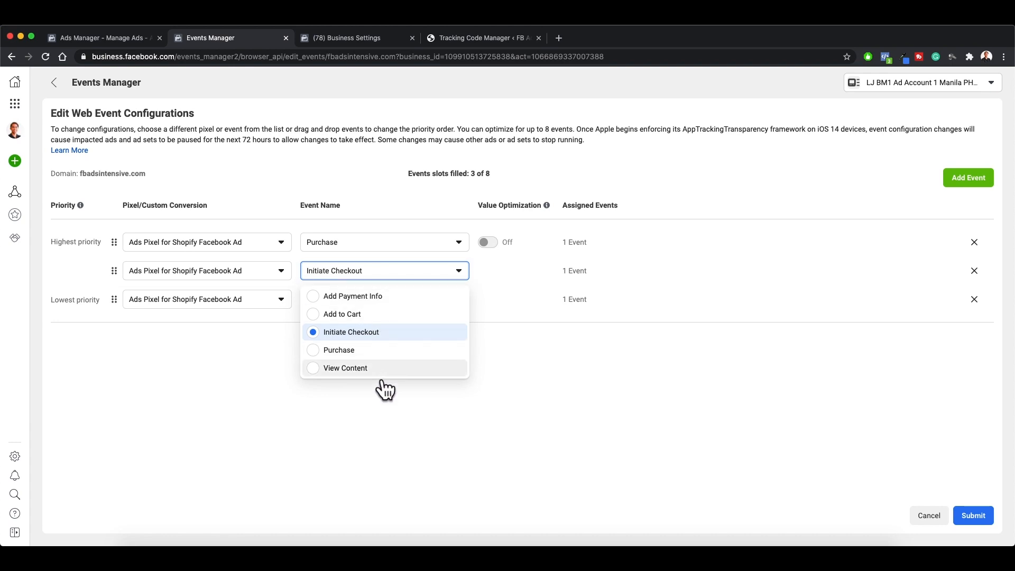
click(391, 296)
click(393, 325)
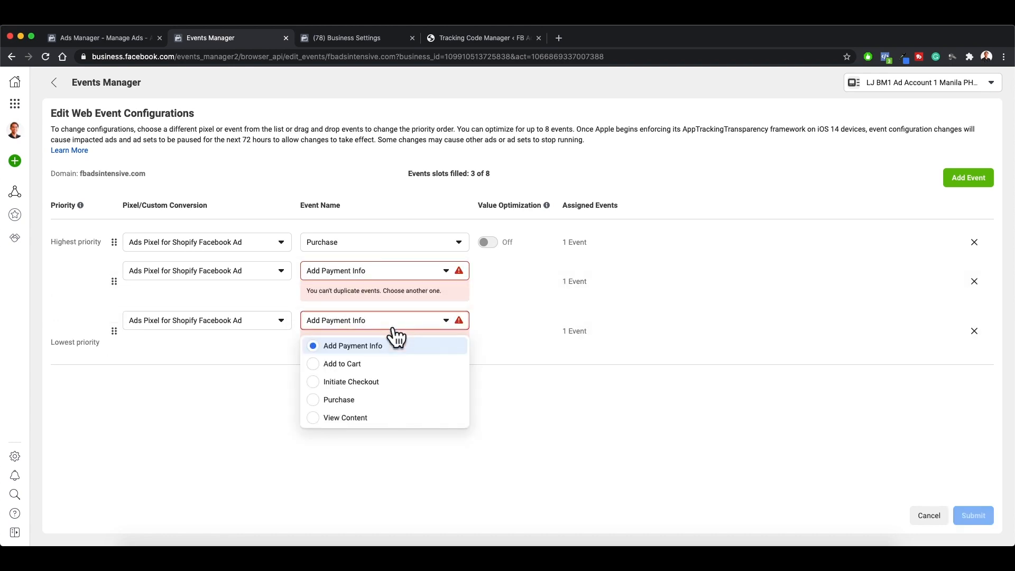
click(322, 383)
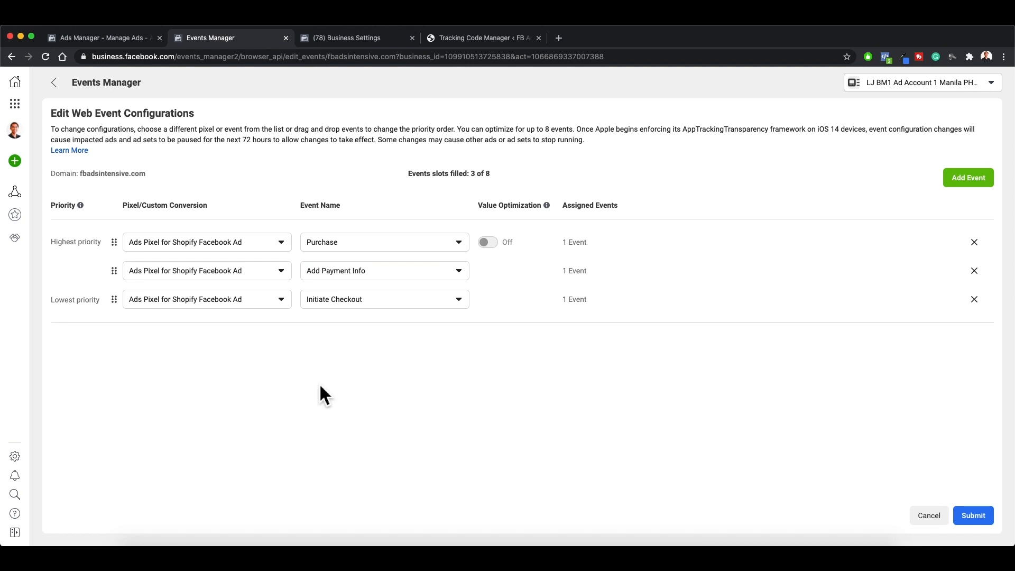
Step: Add a fourth event using Ads Pixel for Shopify Facebook Ad with Add to Cart
click(957, 183)
click(254, 331)
click(245, 354)
click(352, 330)
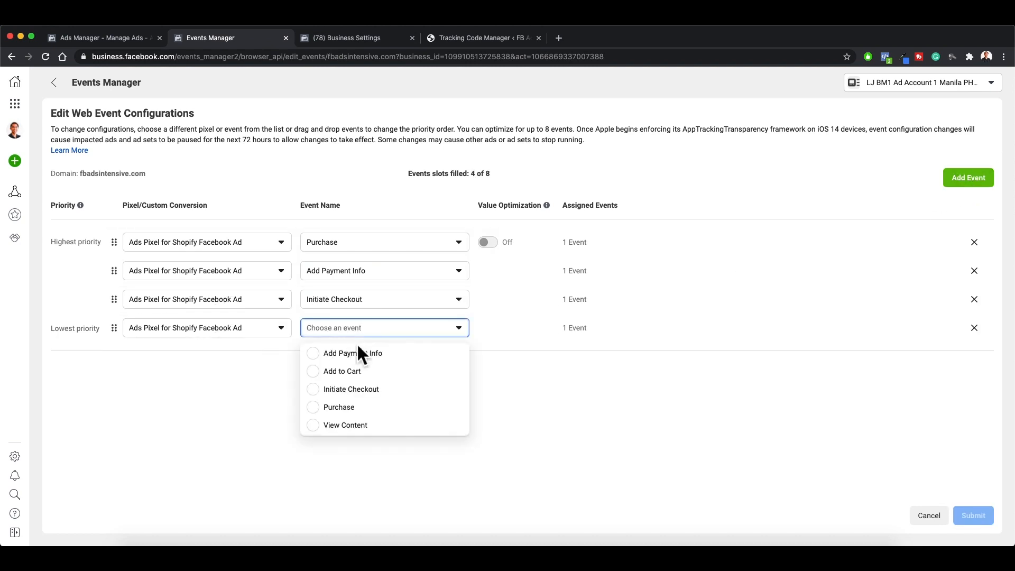
click(382, 378)
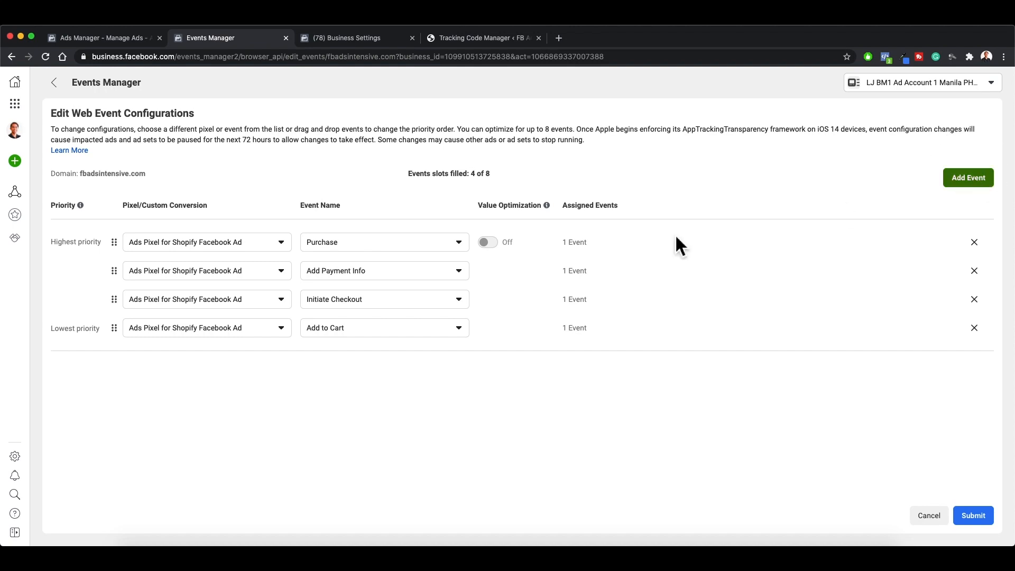
Step: Add a fifth, lowest-priority event using Ads Pixel for Shopify Facebook Ad with View Content
click(968, 177)
click(262, 360)
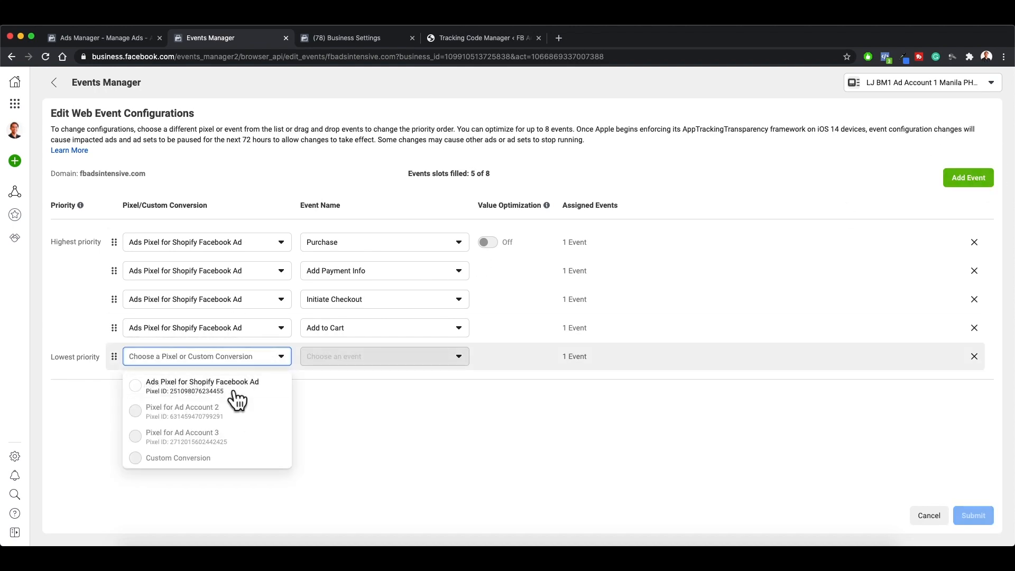
click(235, 384)
click(375, 358)
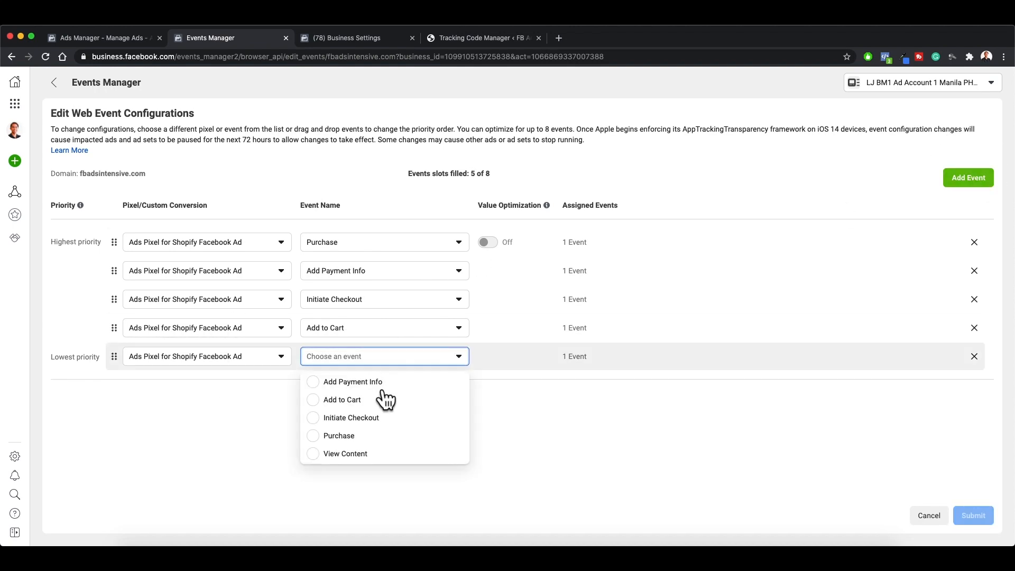
click(367, 456)
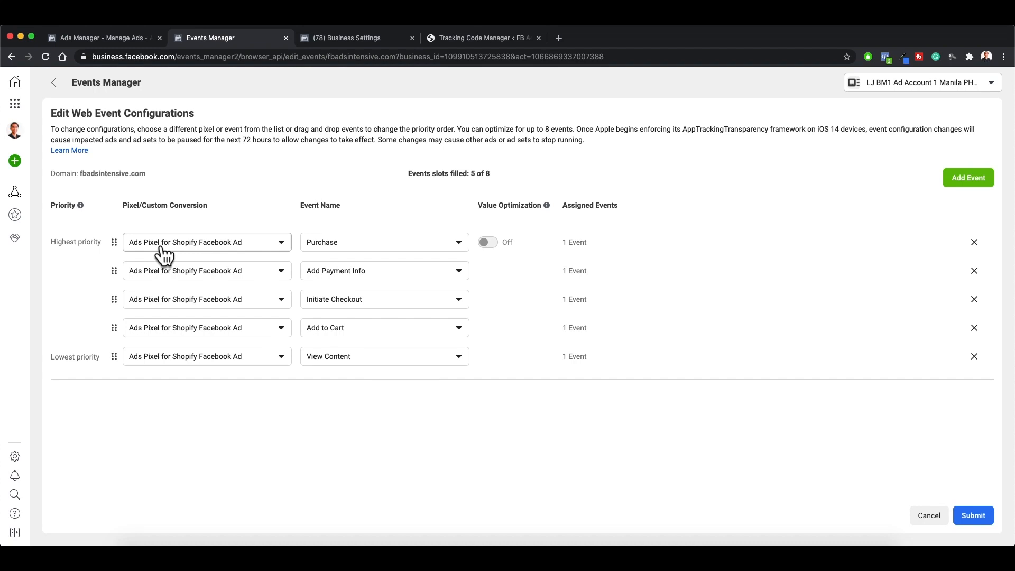
Step: Submit the event configuration for fbadsintensive.com, acknowledge the listed changes, apply them and dismiss the confirmation
click(977, 516)
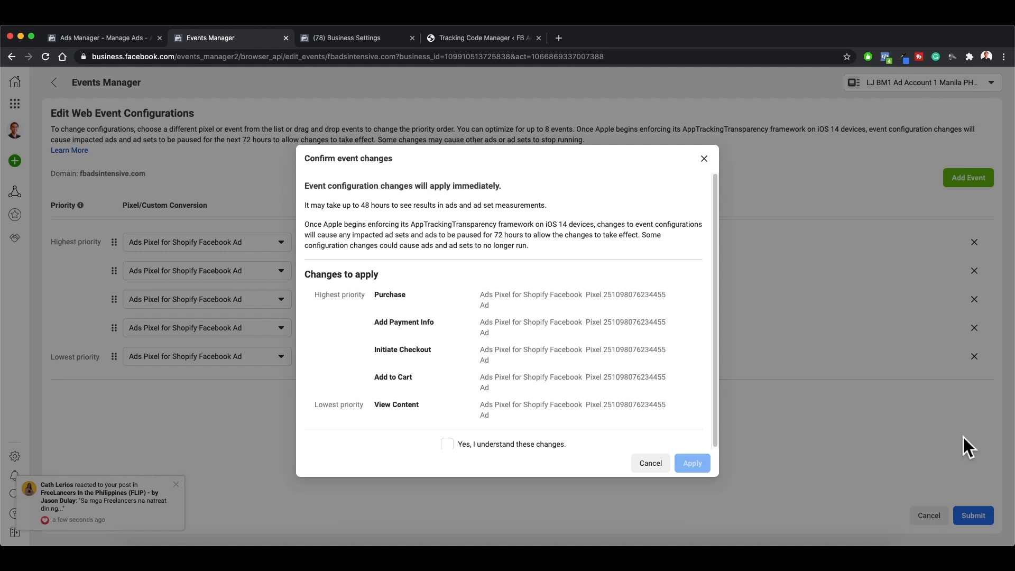
scroll(714, 339, down, 1)
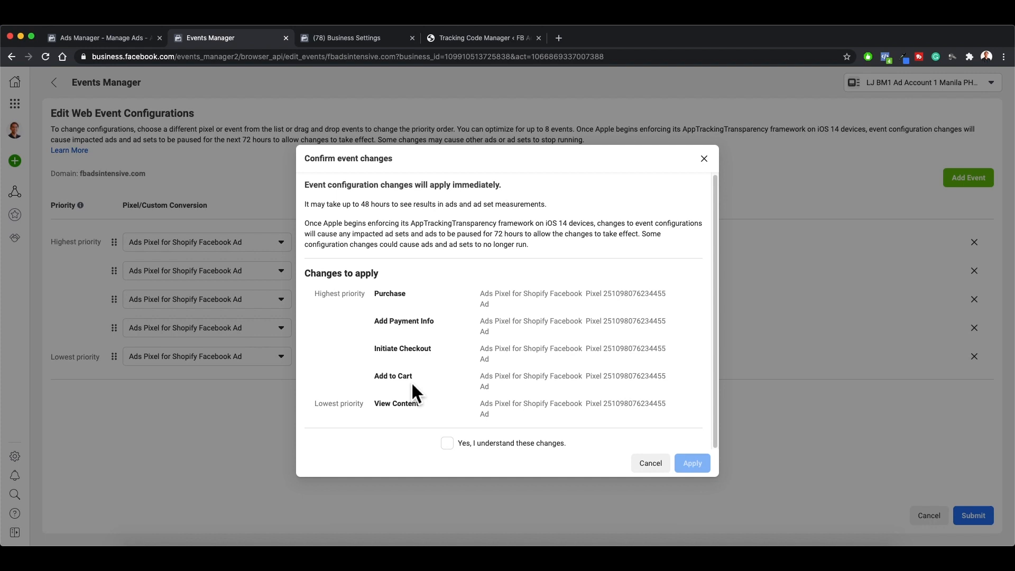
click(459, 452)
click(703, 441)
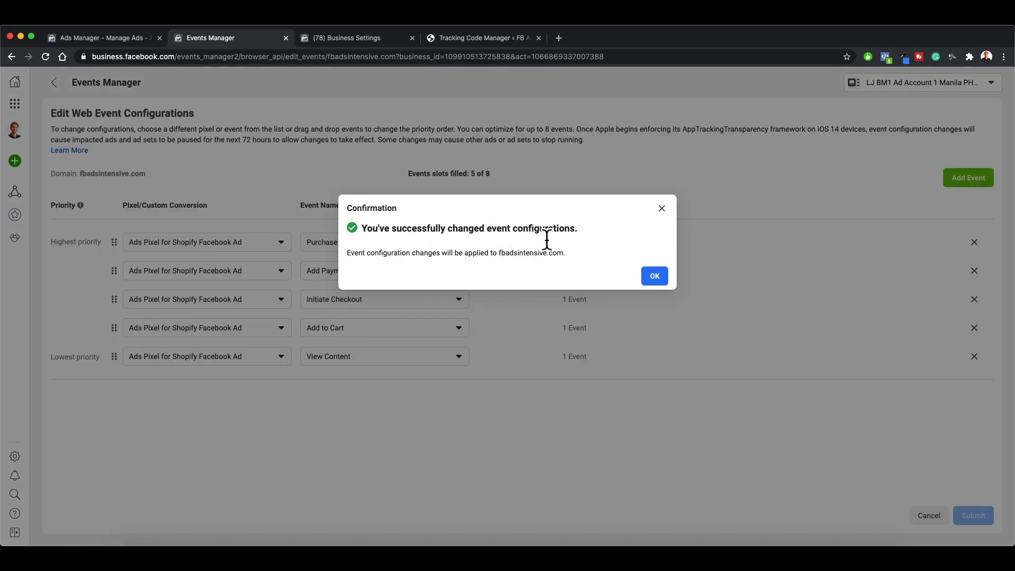
drag(498, 258, 566, 261)
click(659, 278)
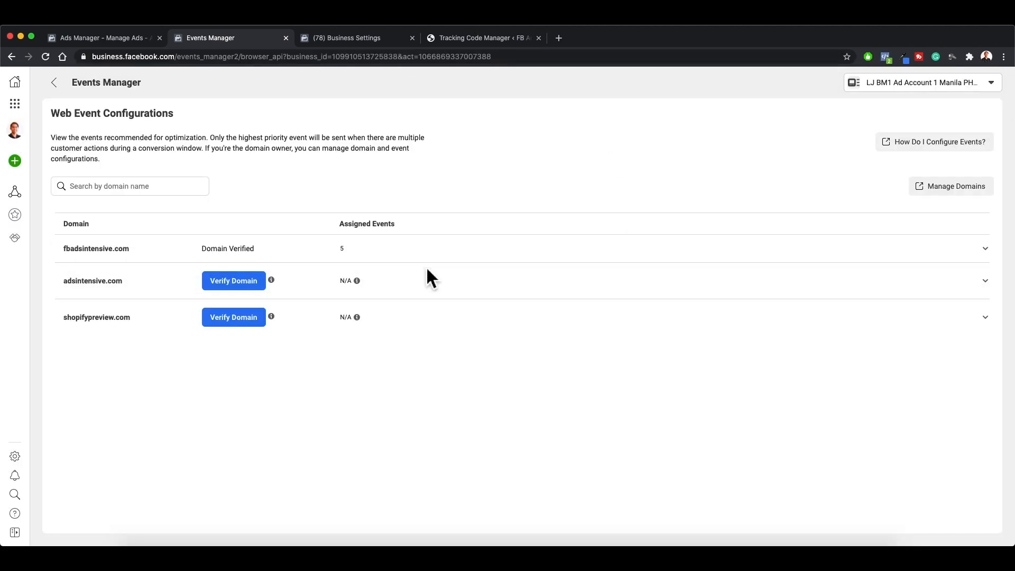
Step: Switch to Ads Manager and examine the active and inactive conversion events offered for the new ad set, including their domain details
click(129, 40)
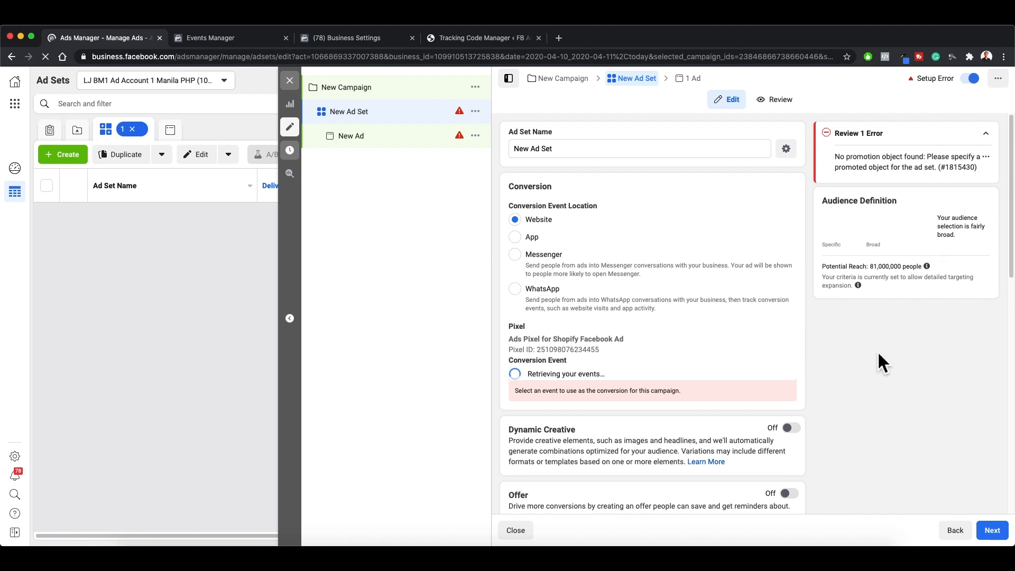
scroll(891, 345, down, 5)
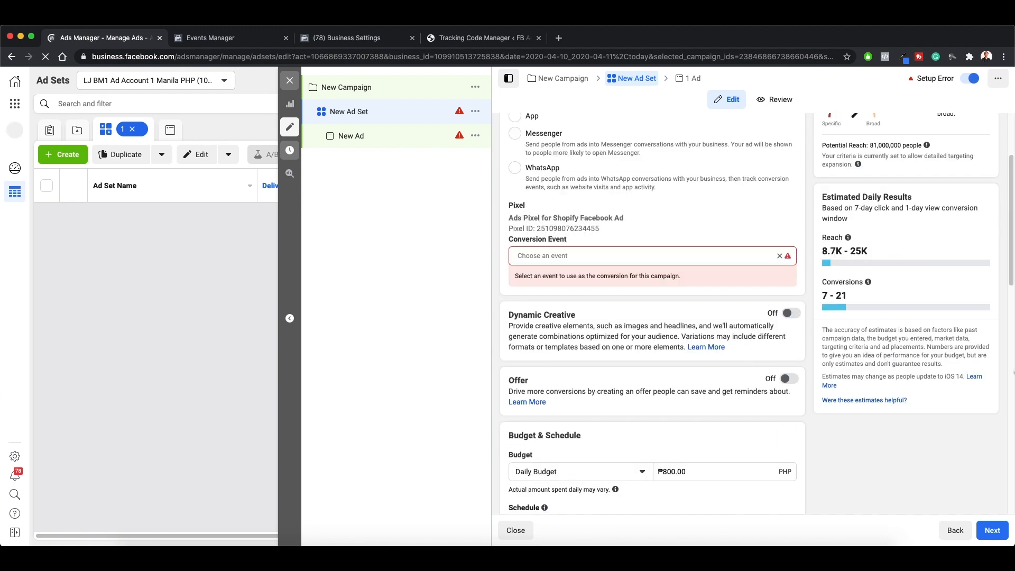
click(614, 256)
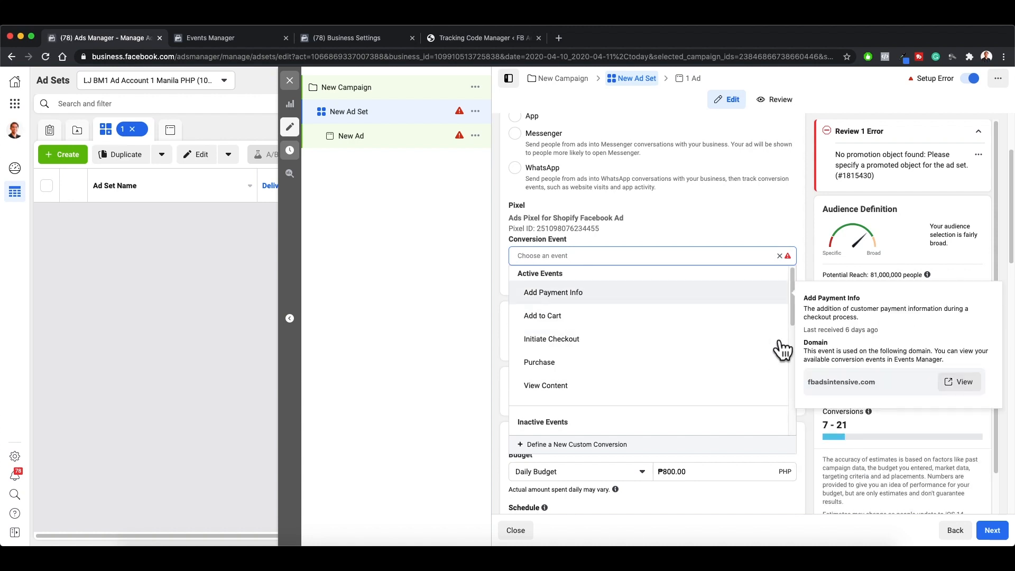
scroll(777, 359, down, 2)
scroll(774, 373, down, 5)
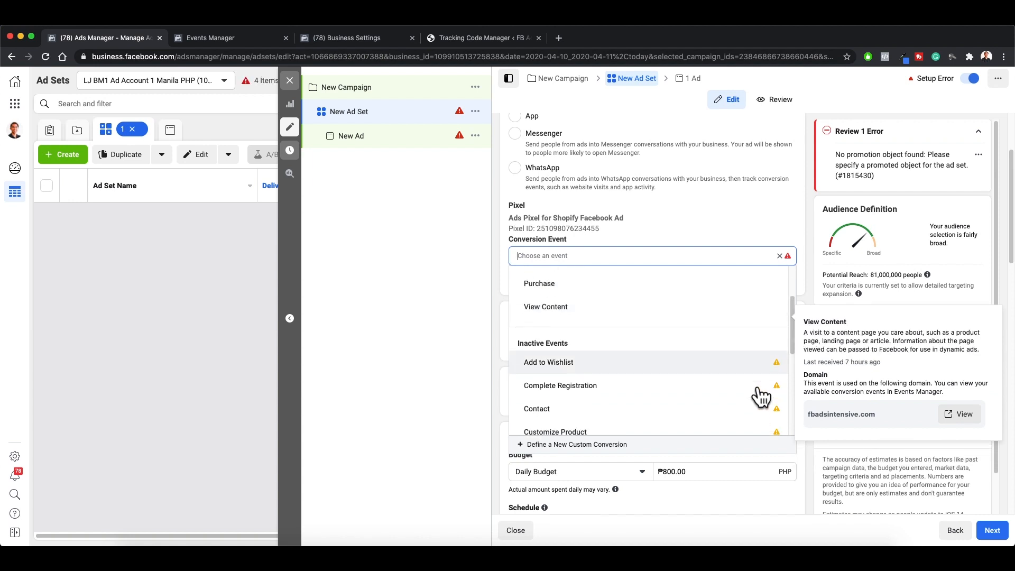
scroll(749, 379, down, 4)
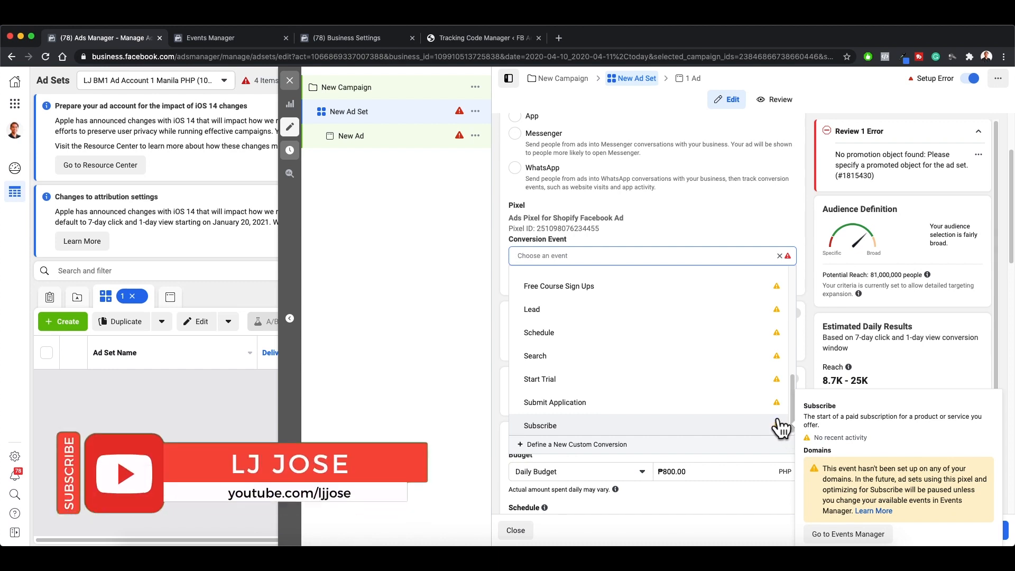
scroll(771, 417, up, 6)
scroll(765, 403, up, 1)
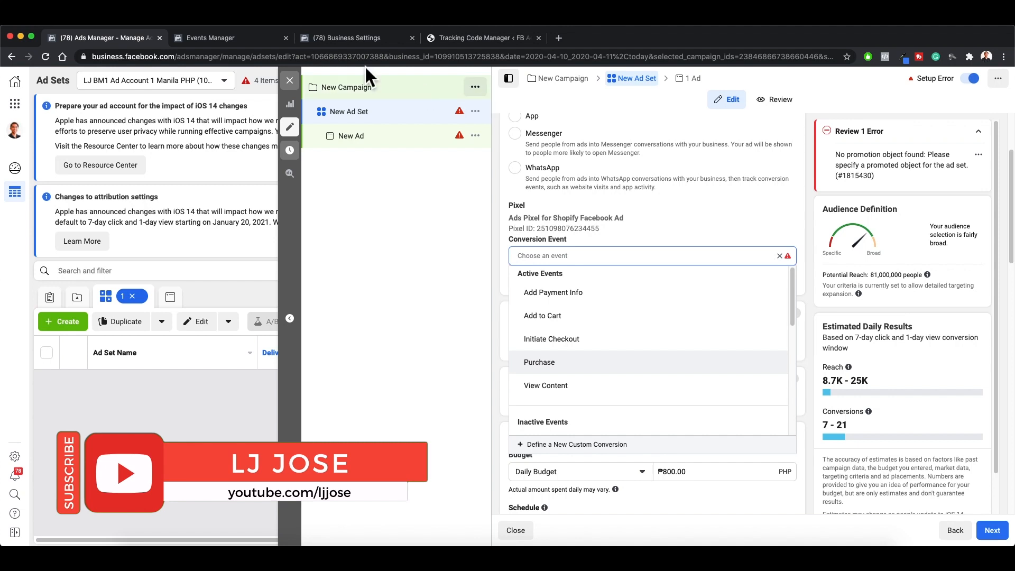
Step: Review the web event configurations in Events Manager and the fbadsintensive.com domain entry in Business Settings
click(244, 40)
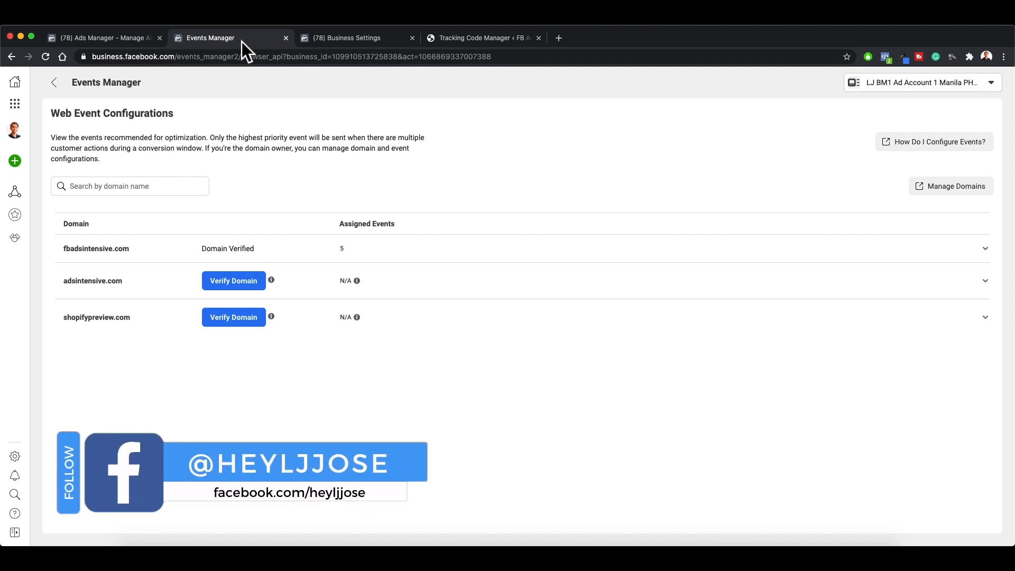
click(335, 40)
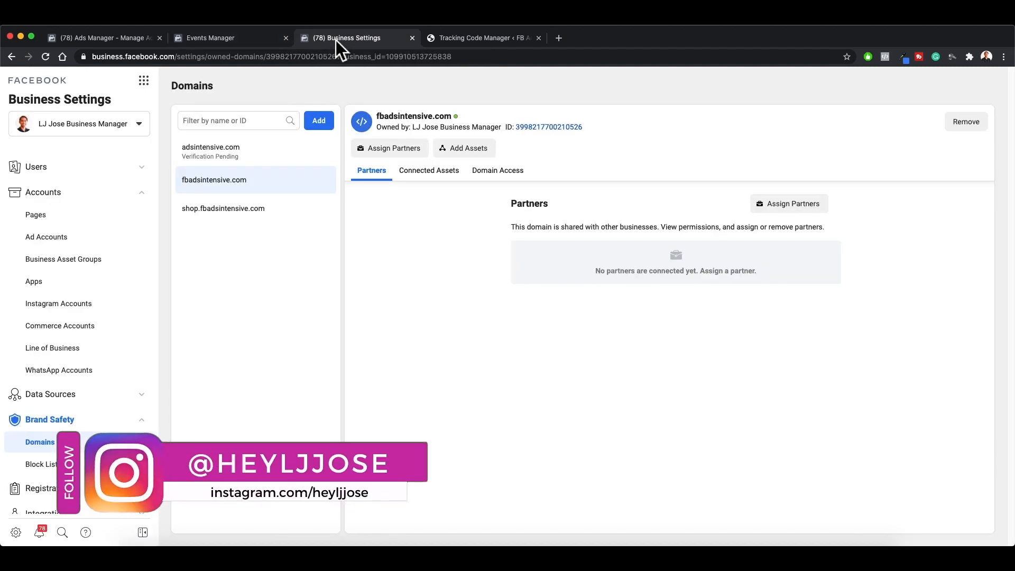